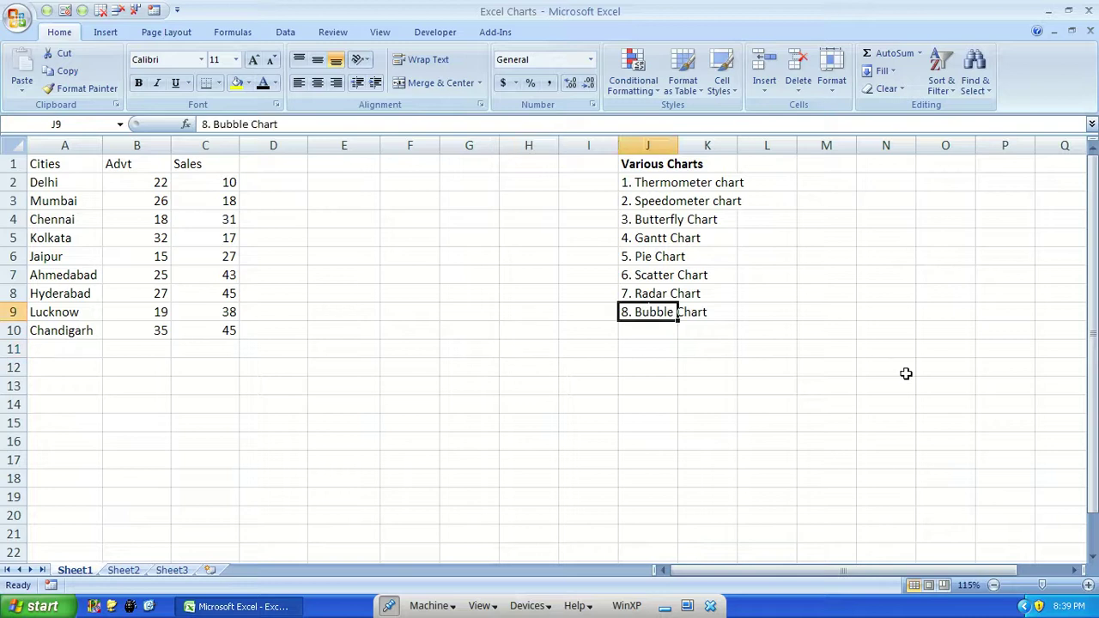
- Bold the 8. Bubble Chart entry and insert a quick Alt+F1 chart of the table data
{"action": "key", "text": "ctrl+b"}
{"action": "key", "text": "Up"}
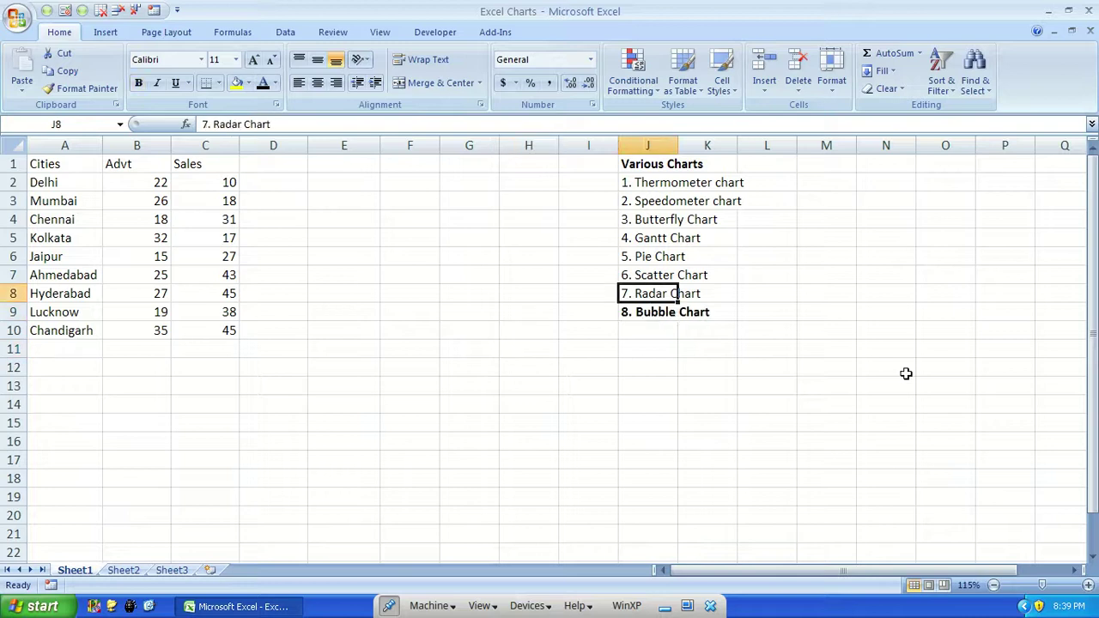
{"action": "left_click", "coordinate": [162, 235]}
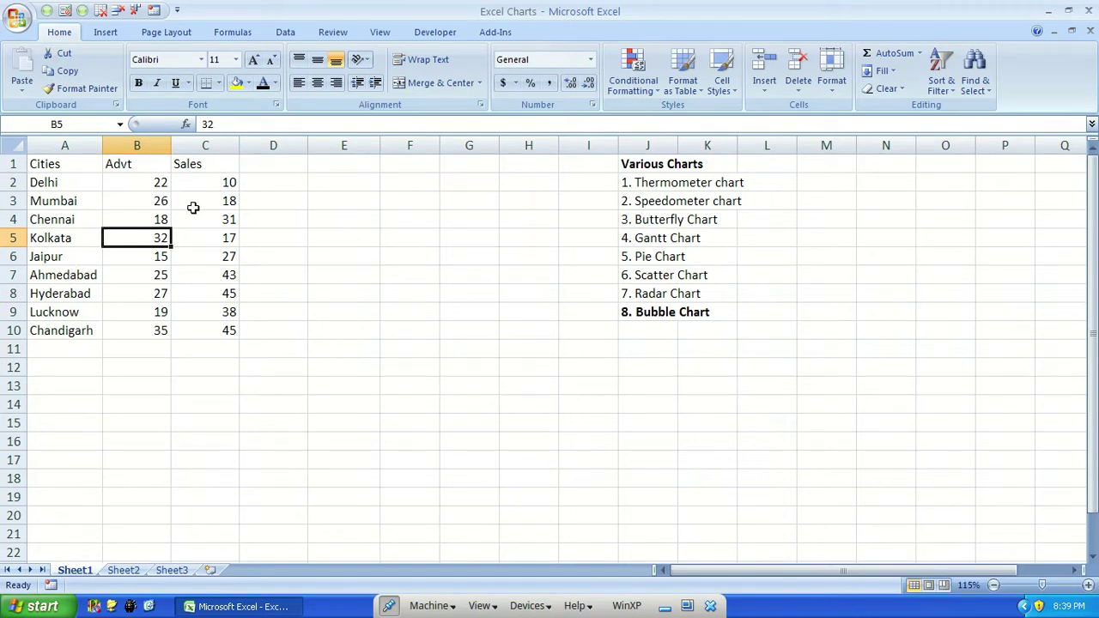
{"action": "key", "text": "alt+F1"}
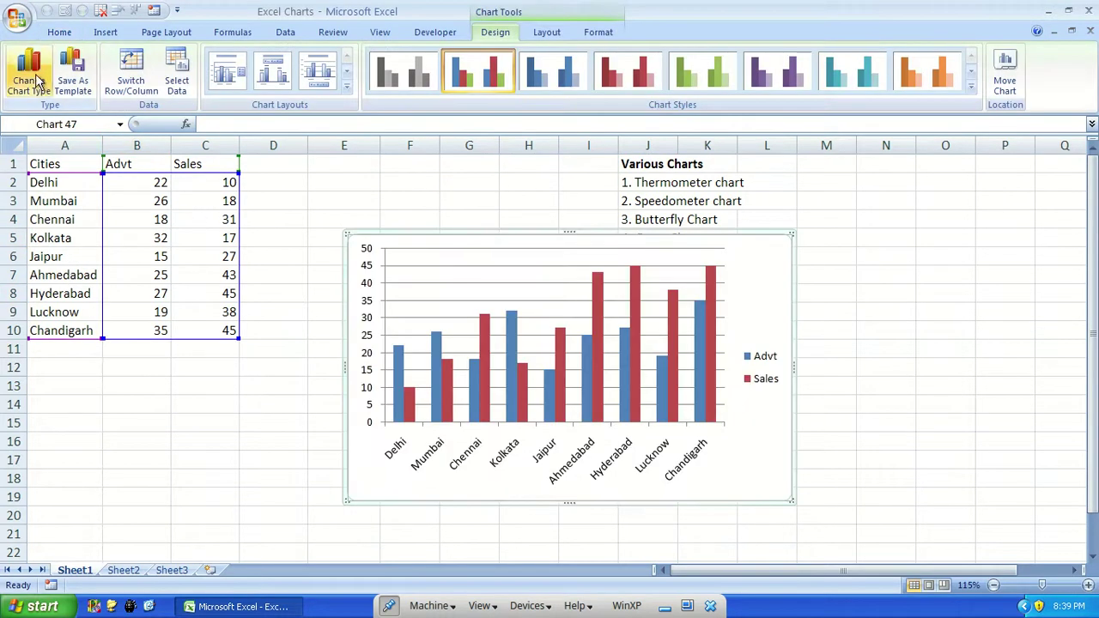
- Change the trial chart to a radar chart, then to a bubble chart
{"action": "left_click", "coordinate": [29, 74]}
{"action": "left_click", "coordinate": [369, 395]}
{"action": "left_click", "coordinate": [669, 435]}
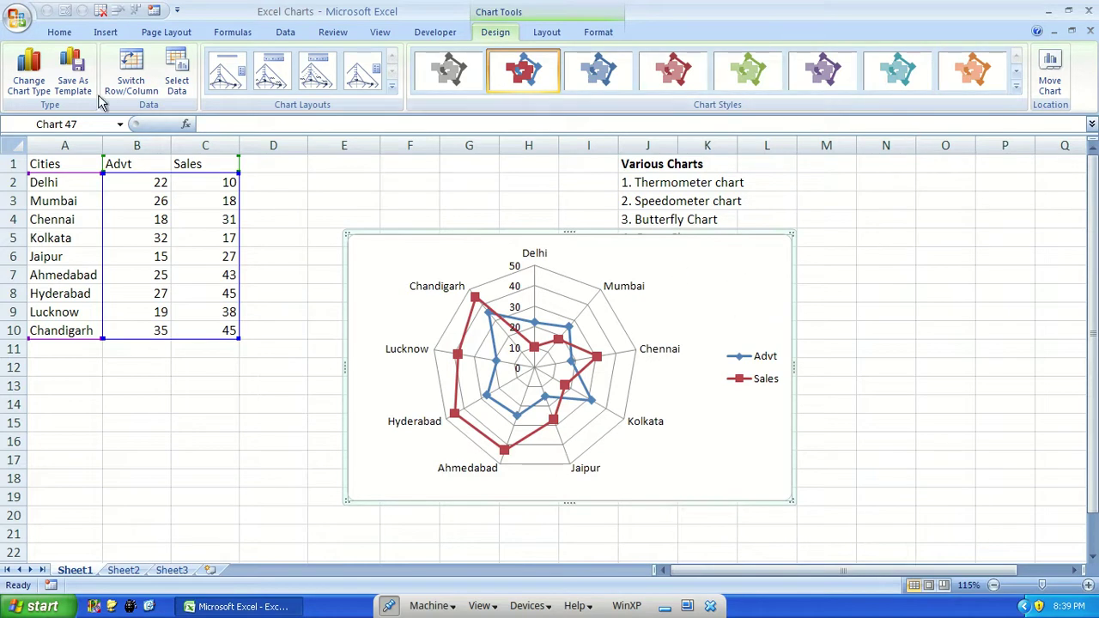
{"action": "left_click", "coordinate": [28, 73]}
{"action": "left_click", "coordinate": [403, 378]}
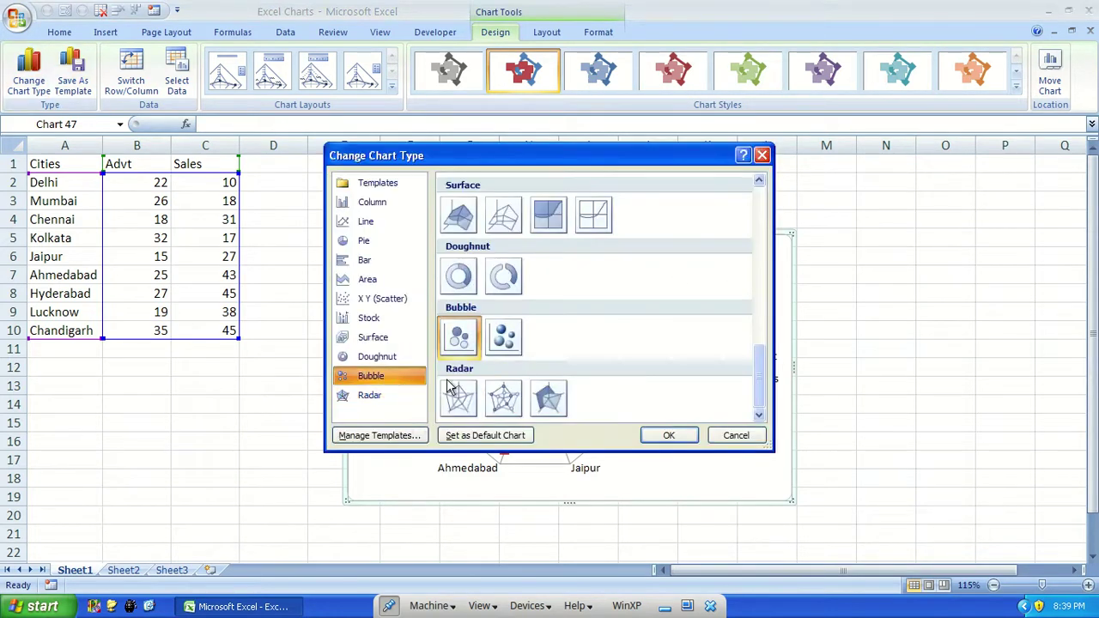
{"action": "left_click", "coordinate": [669, 437]}
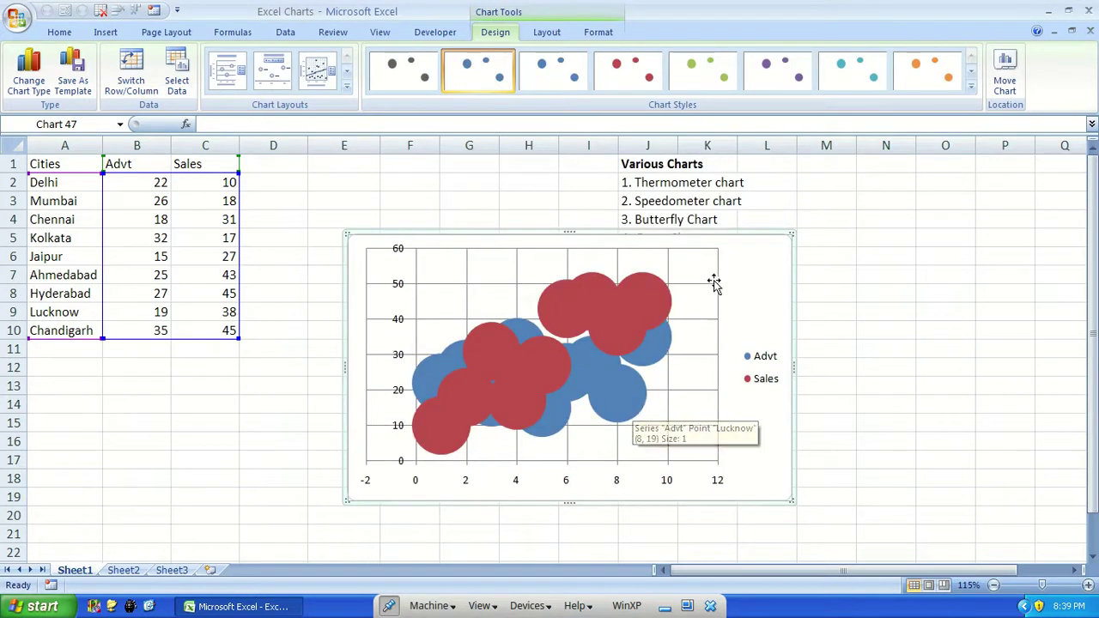
- Delete the trial chart and insert a bubble chart from table A1:C10
{"action": "key", "text": "Delete"}
{"action": "type", "text": "32"}
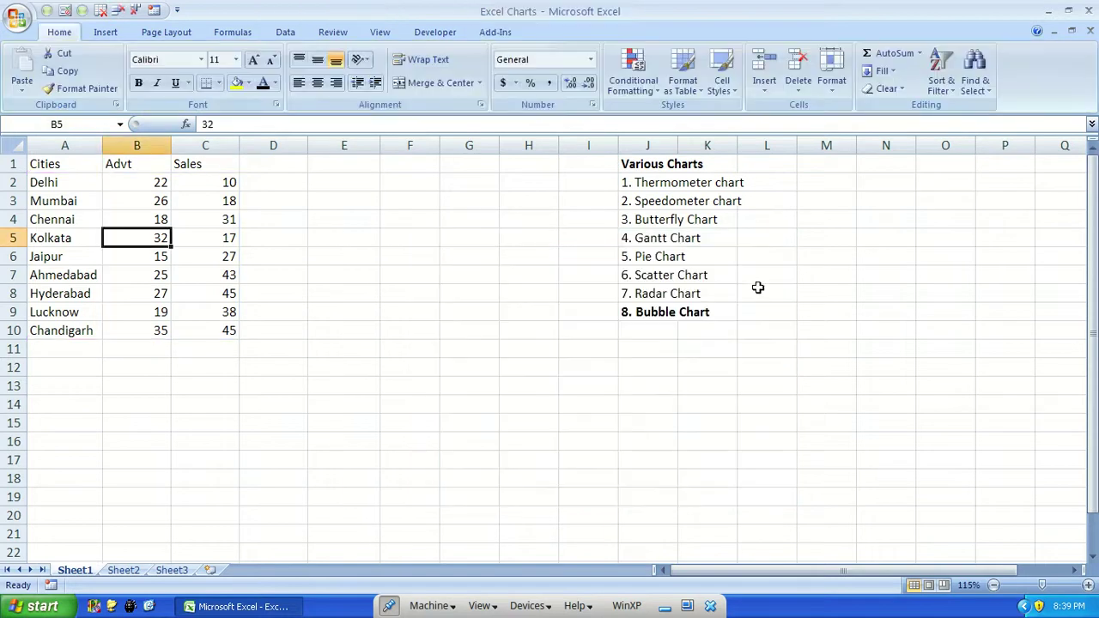
{"action": "left_click_drag", "start_coordinate": [41, 168], "coordinate": [230, 329]}
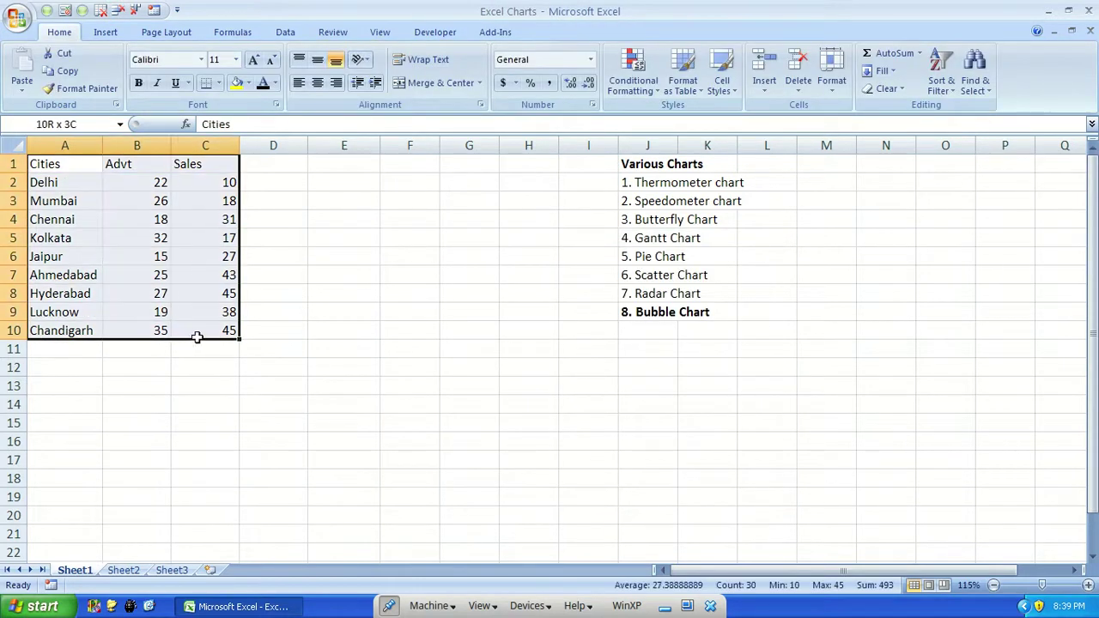
{"action": "left_click", "coordinate": [105, 32]}
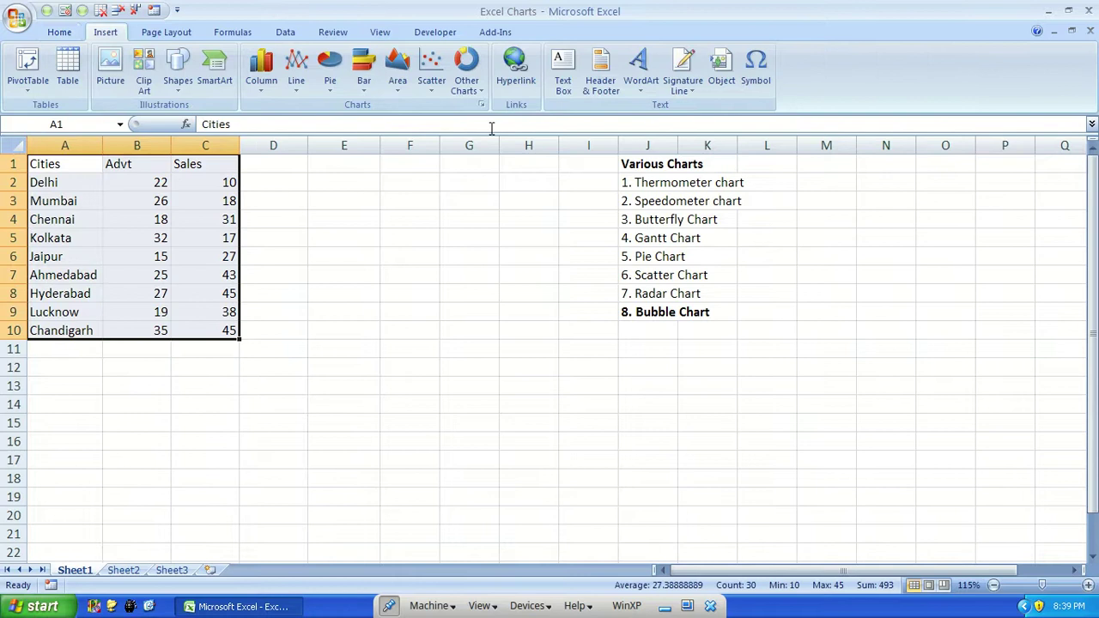
{"action": "left_click", "coordinate": [472, 86]}
{"action": "left_click", "coordinate": [472, 319]}
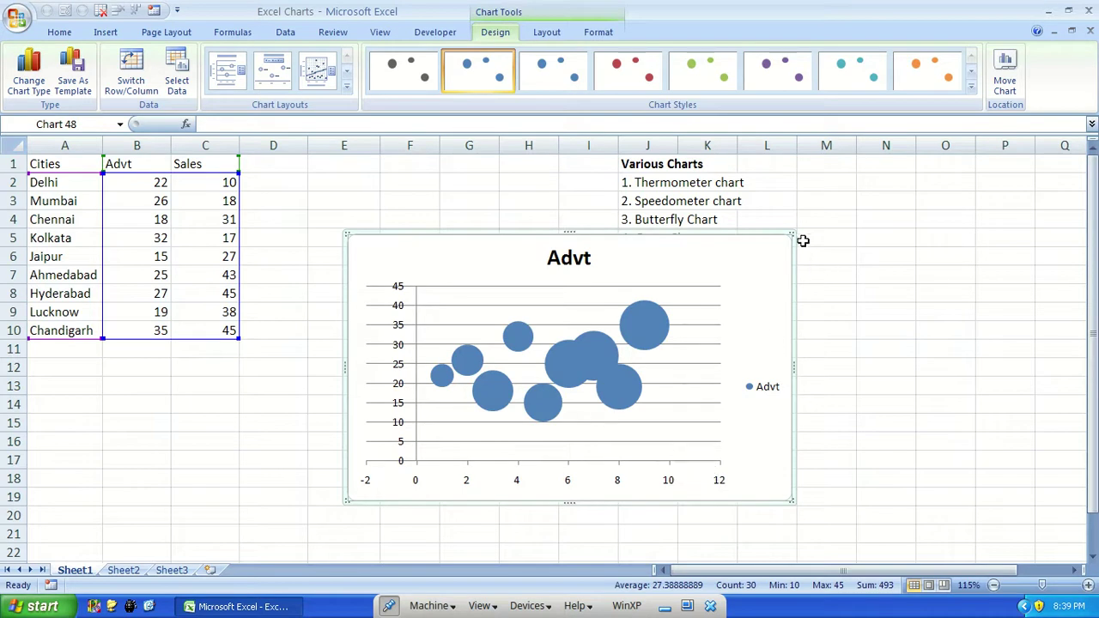
- Enlarge the bubble chart and delete its legend and Advt title
{"action": "left_click_drag", "start_coordinate": [790, 235], "coordinate": [1005, 164]}
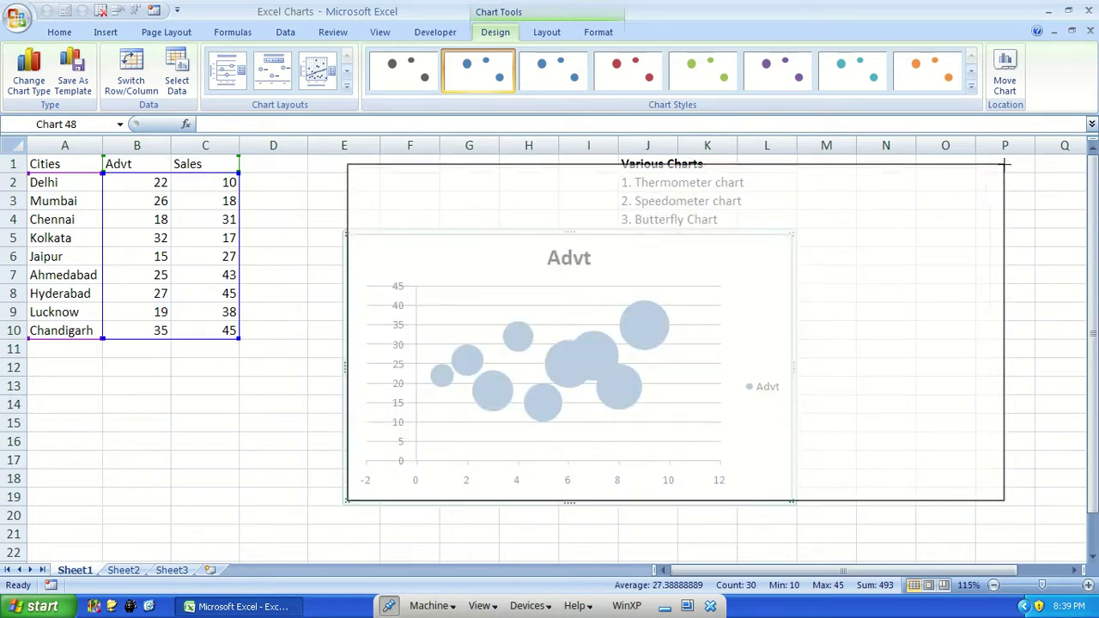
{"action": "left_click", "coordinate": [984, 356]}
{"action": "key", "text": "Delete"}
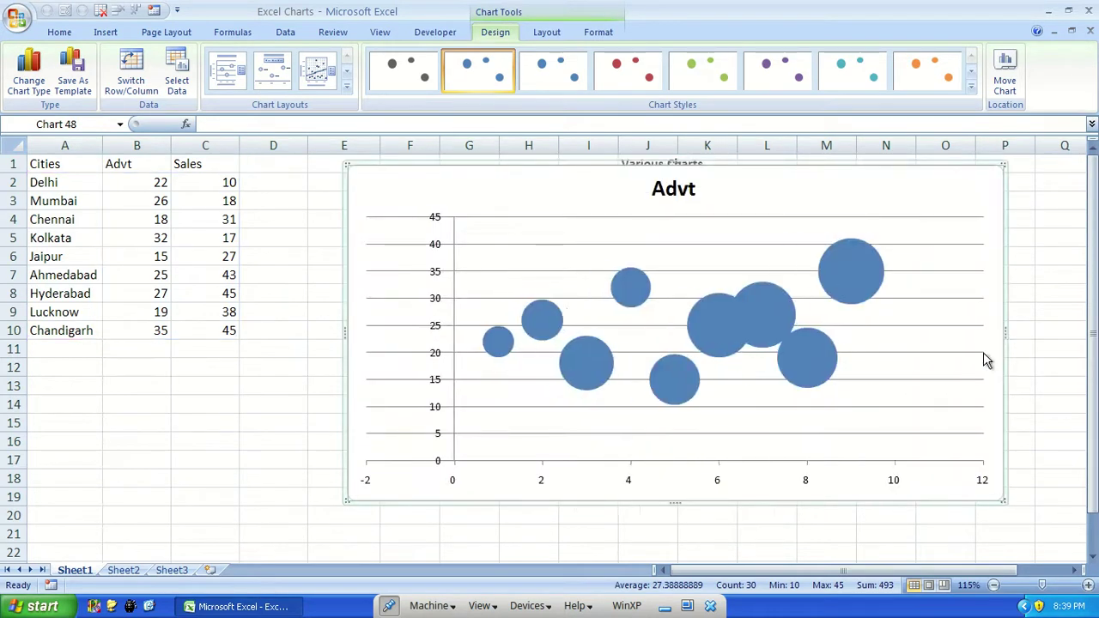
{"action": "left_click", "coordinate": [676, 190]}
{"action": "key", "text": "Delete"}
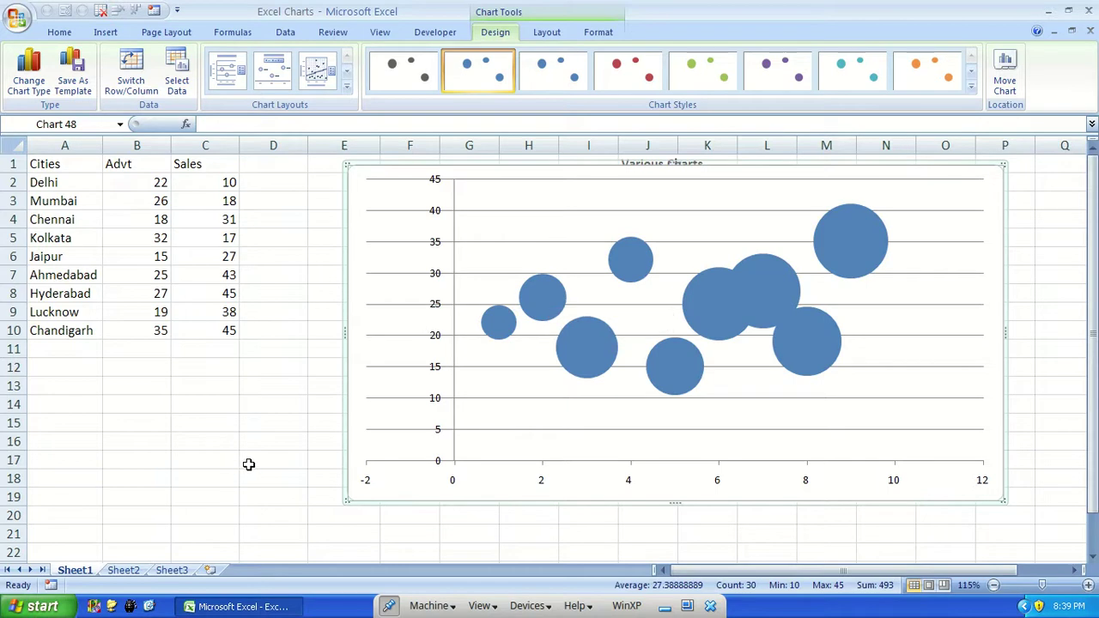
- Add data labels to the bubbles set to X Value (city names) with Y Value unchecked
{"action": "left_click", "coordinate": [496, 329]}
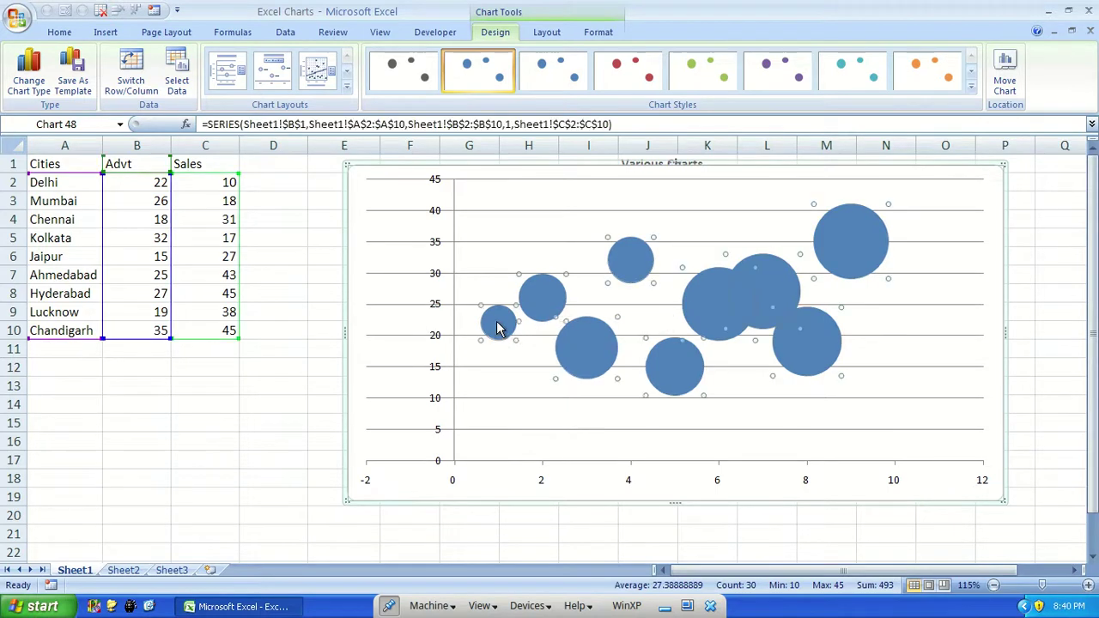
{"action": "right_click", "coordinate": [498, 323]}
{"action": "left_click", "coordinate": [558, 423]}
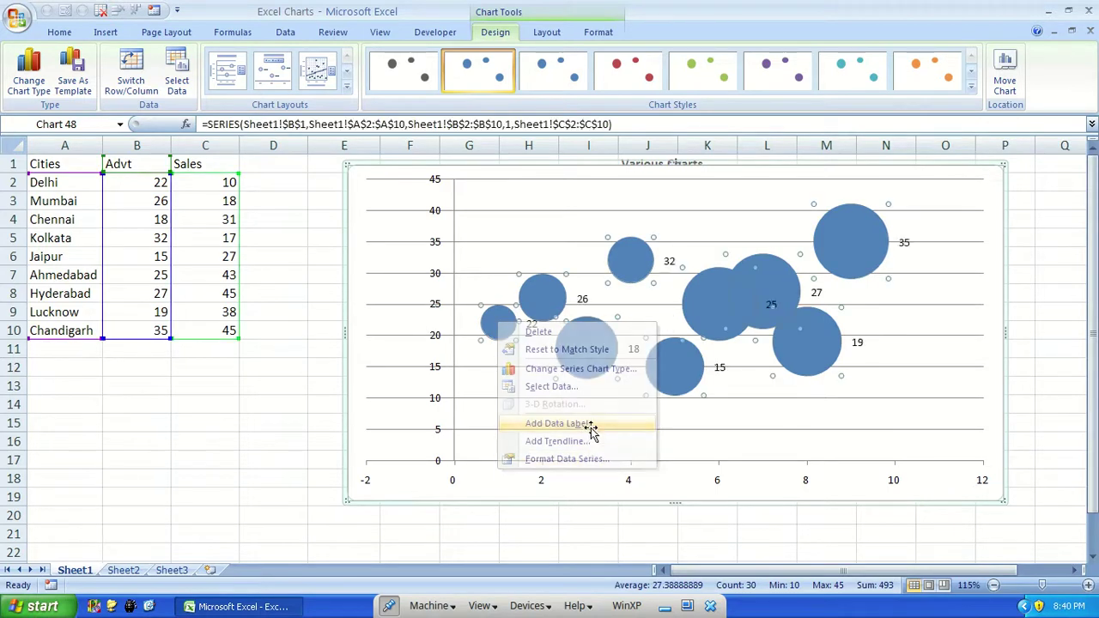
{"action": "right_click", "coordinate": [526, 323]}
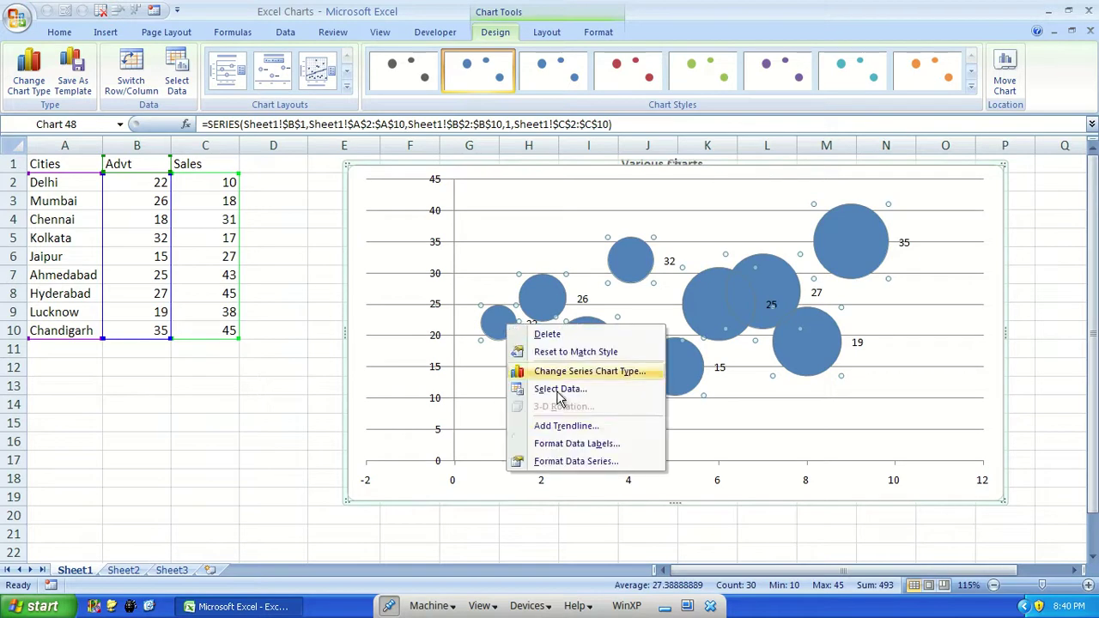
{"action": "left_click", "coordinate": [569, 445]}
{"action": "left_click", "coordinate": [323, 164]}
{"action": "left_click", "coordinate": [317, 182]}
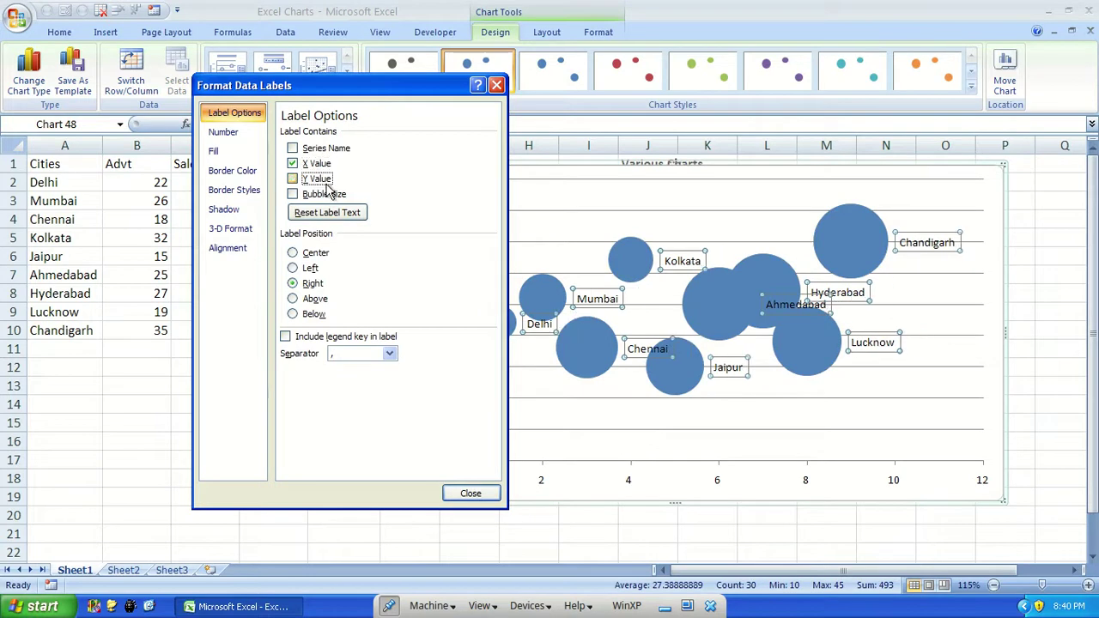
{"action": "left_click", "coordinate": [471, 493]}
{"action": "left_click", "coordinate": [224, 483]}
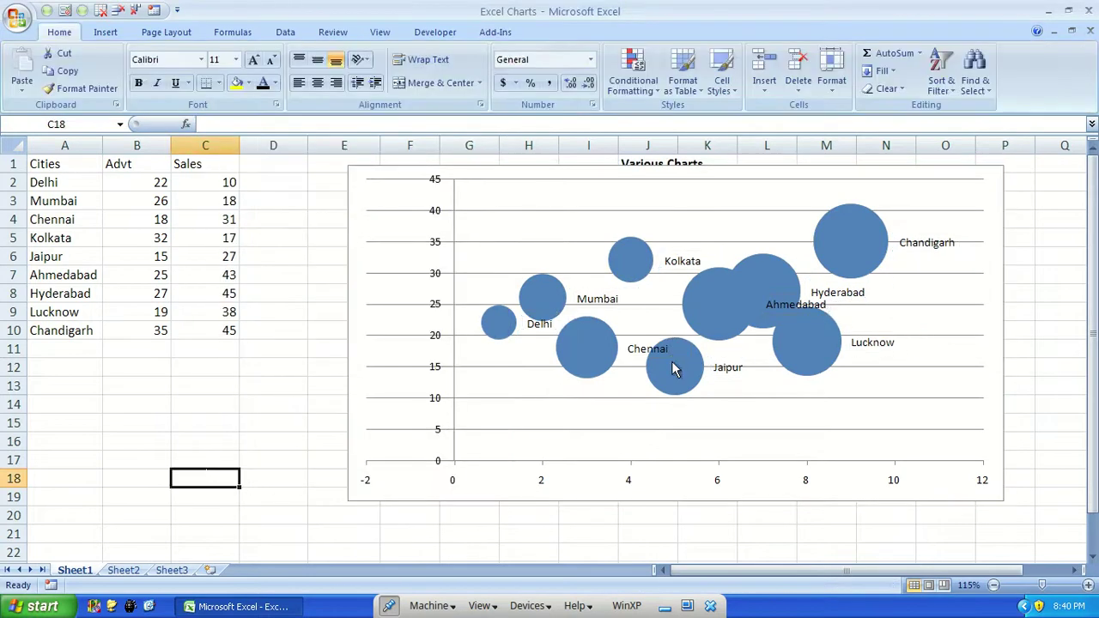
{"action": "left_click", "coordinate": [543, 302]}
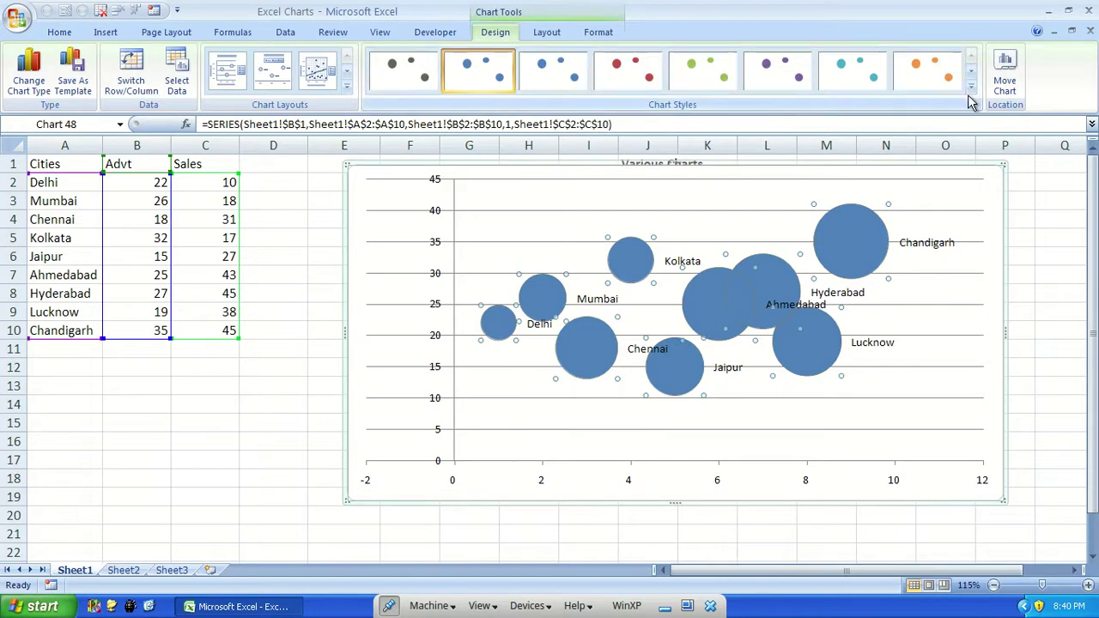
- Apply the purple 3D bubble chart style
{"action": "left_click", "coordinate": [971, 87]}
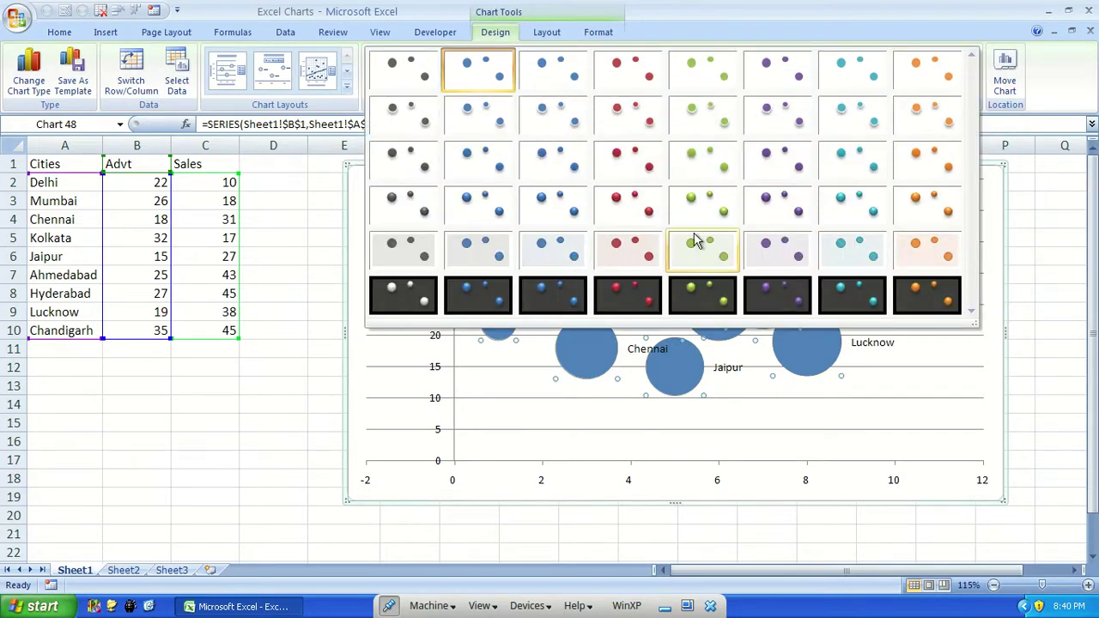
{"action": "left_click", "coordinate": [776, 215]}
{"action": "left_click", "coordinate": [271, 420]}
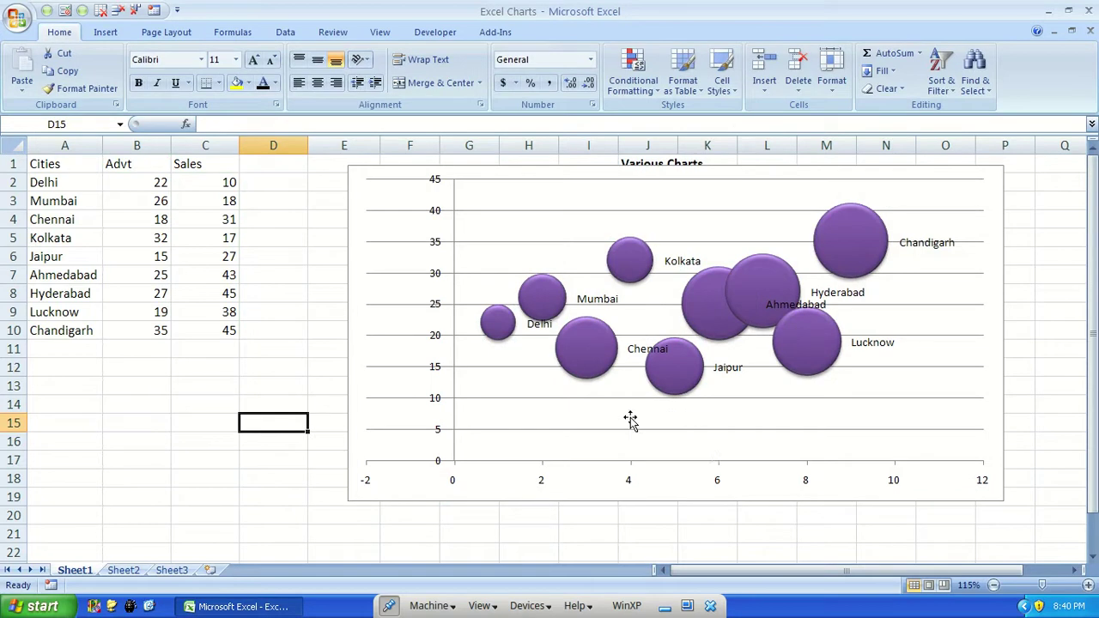
{"action": "left_click", "coordinate": [450, 485]}
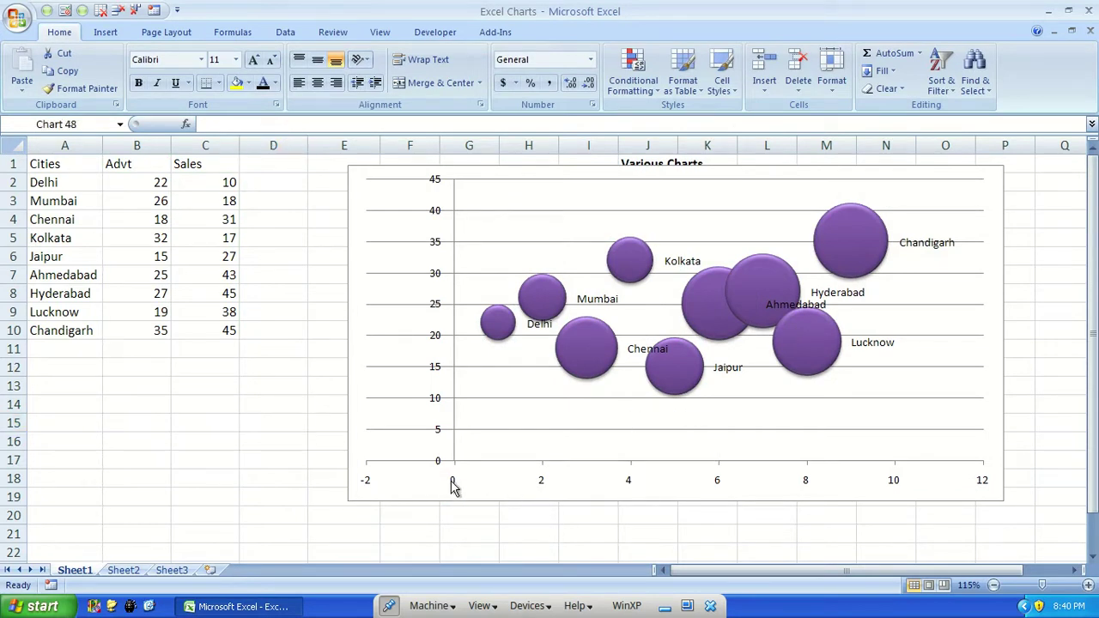
{"action": "right_click", "coordinate": [445, 485]}
{"action": "left_click", "coordinate": [478, 472]}
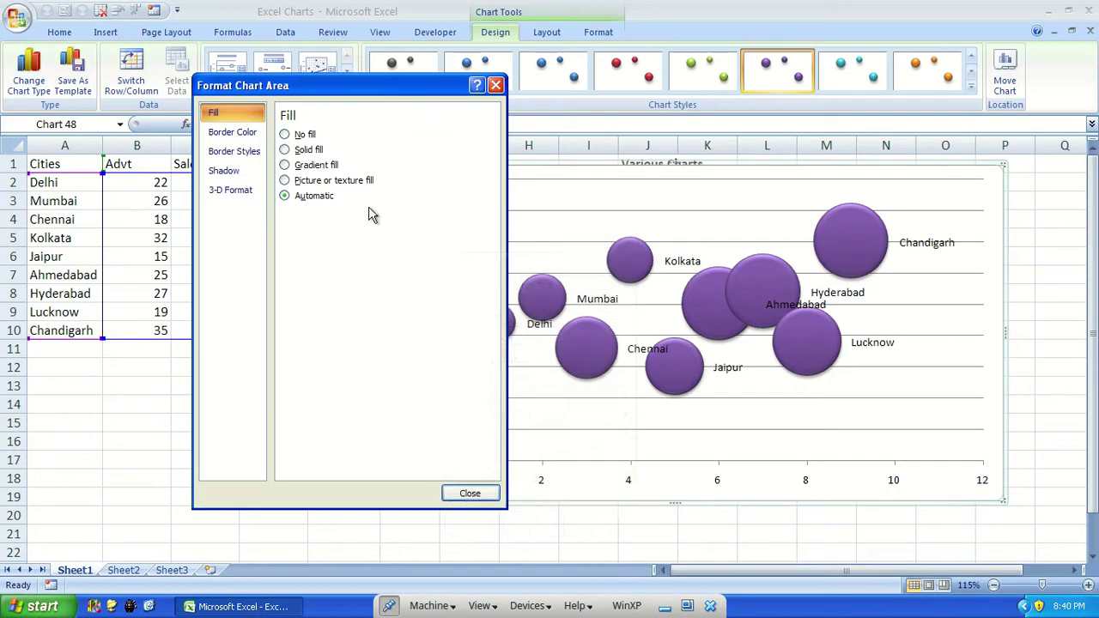
{"action": "left_click", "coordinate": [488, 492]}
- Fix the horizontal axis minimum at 0 and review the city-labelled bubbles
{"action": "left_click", "coordinate": [451, 487]}
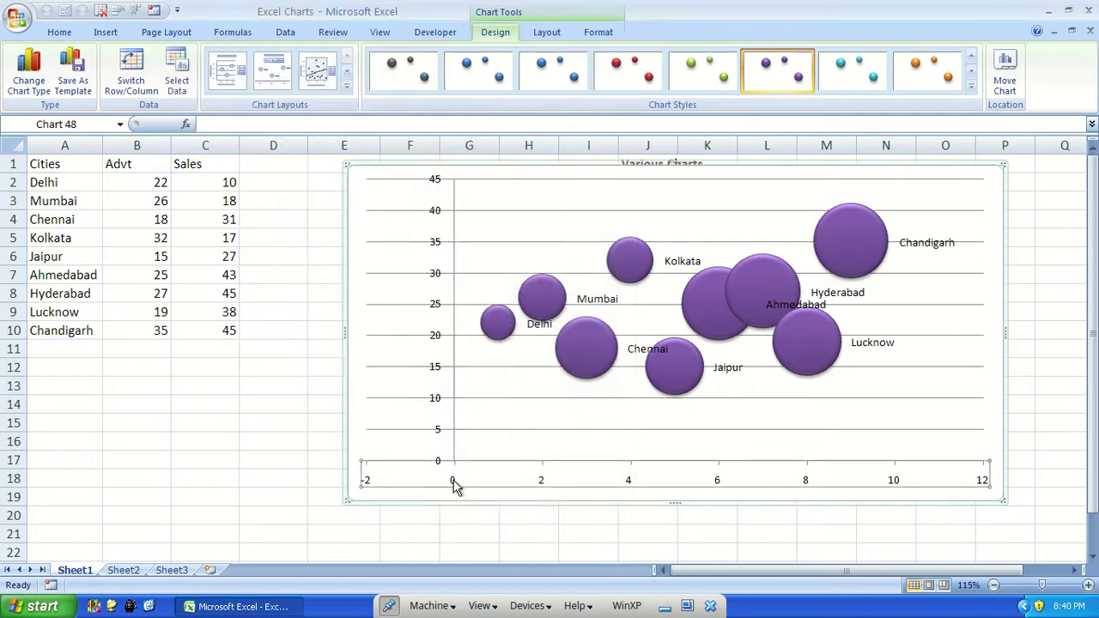
{"action": "right_click", "coordinate": [455, 486]}
{"action": "left_click", "coordinate": [509, 470]}
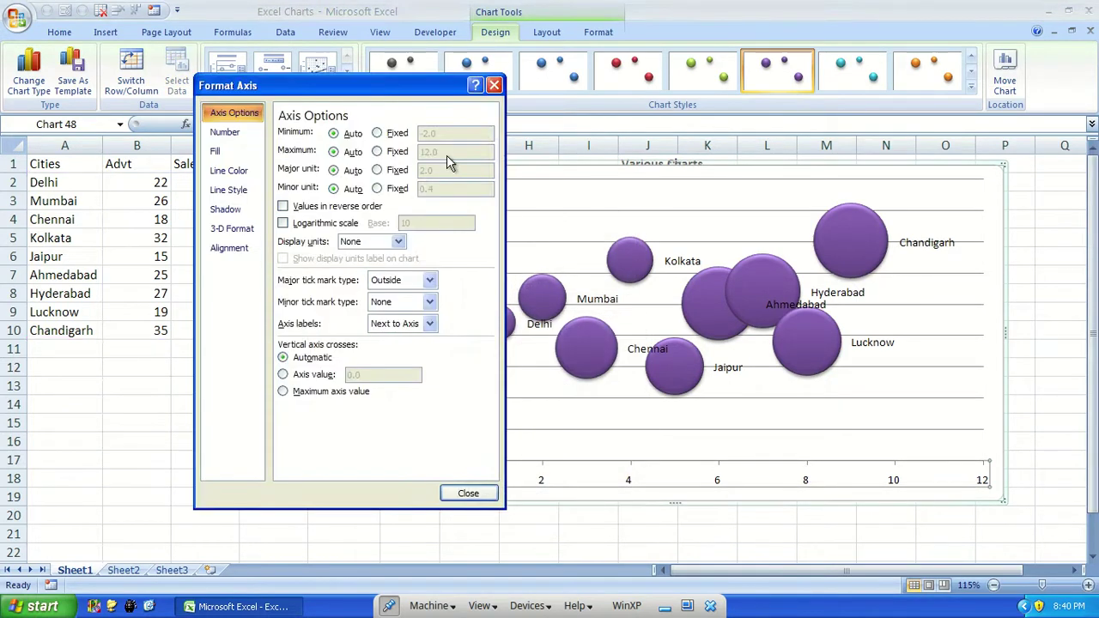
{"action": "left_click", "coordinate": [377, 133]}
{"action": "type", "text": "0"}
{"action": "left_click", "coordinate": [455, 492]}
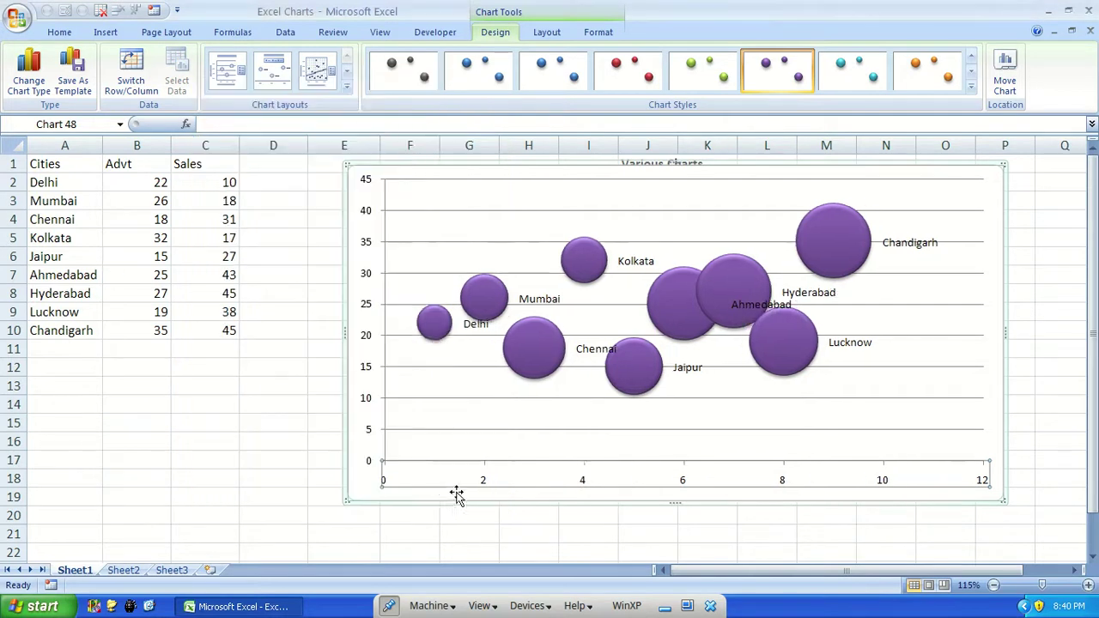
{"action": "left_click", "coordinate": [474, 325]}
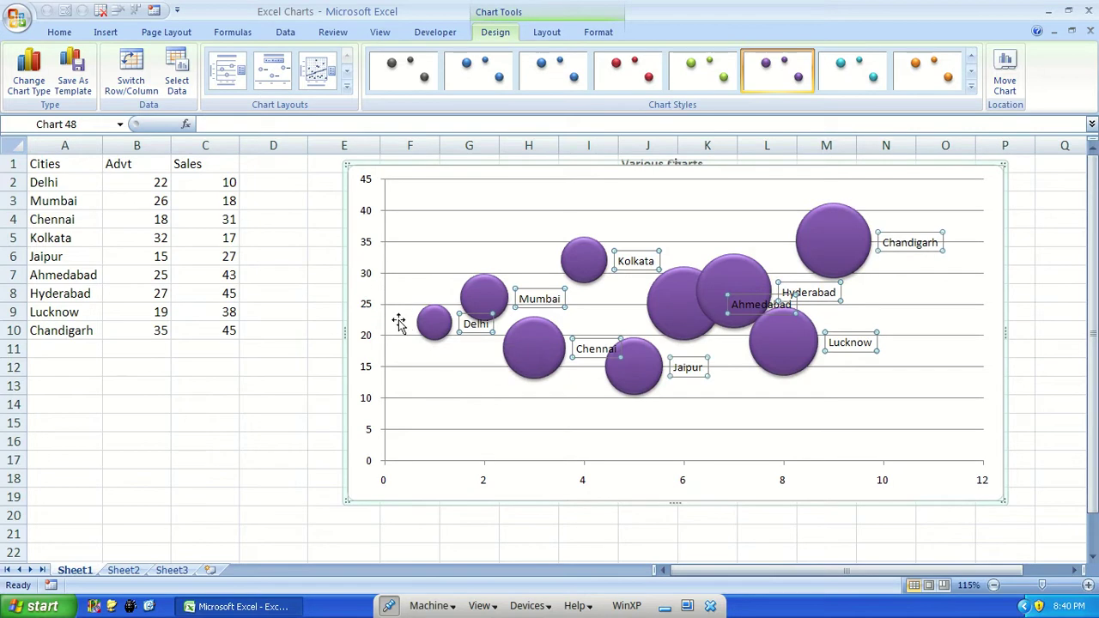
{"action": "mouse_move", "coordinate": [434, 322]}
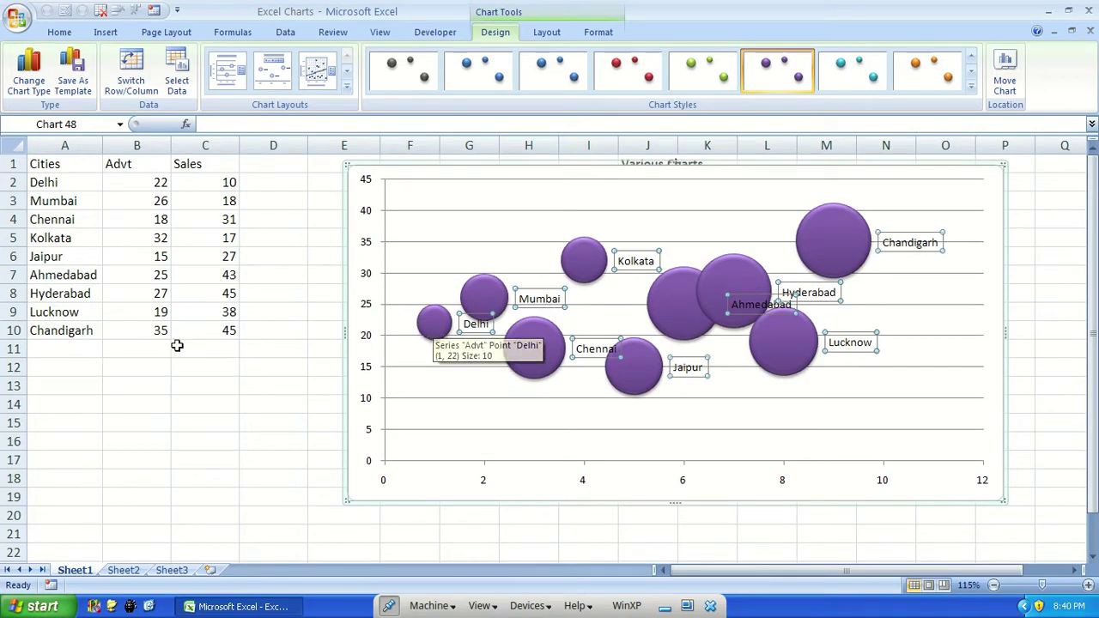
{"action": "left_click", "coordinate": [229, 464]}
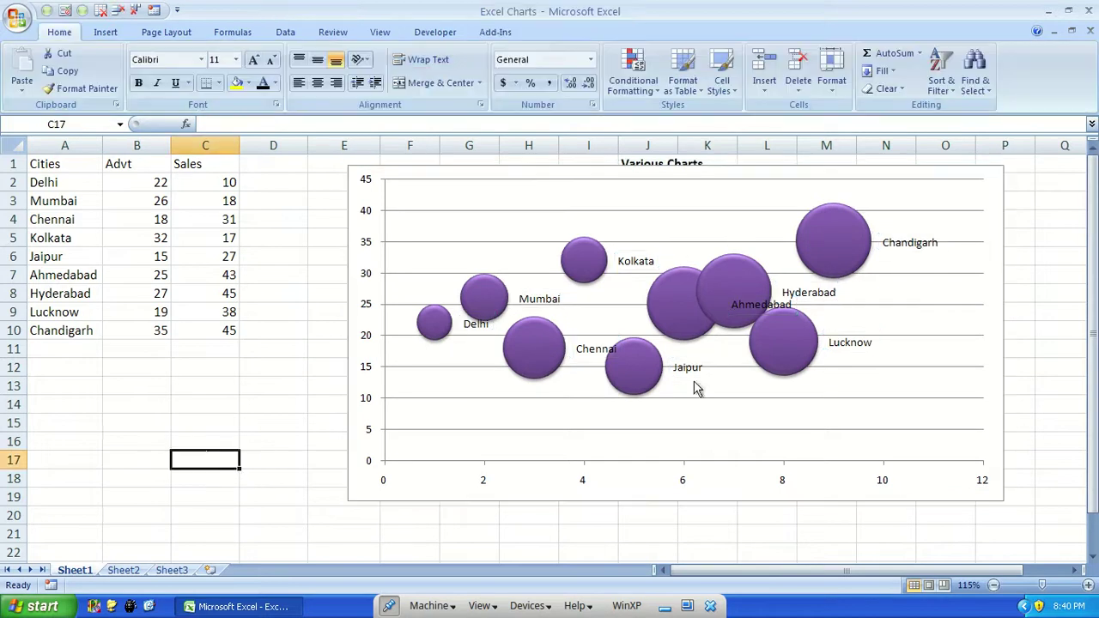
- Add a rotated vertical axis title reading 'Advt in Various cities'
{"action": "left_click", "coordinate": [371, 336]}
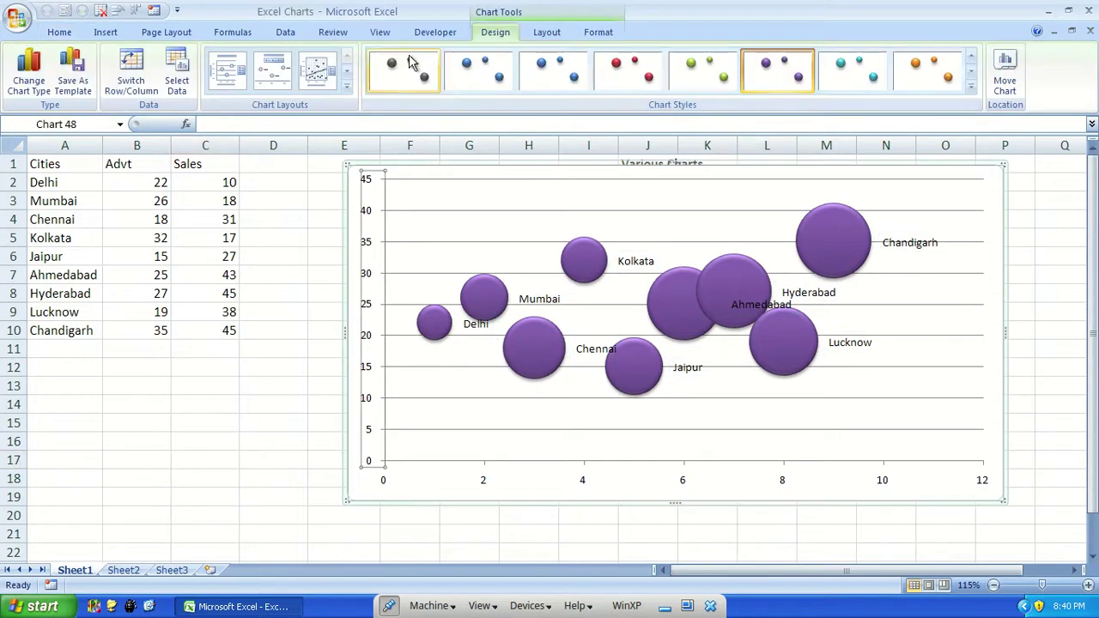
{"action": "left_click", "coordinate": [545, 34]}
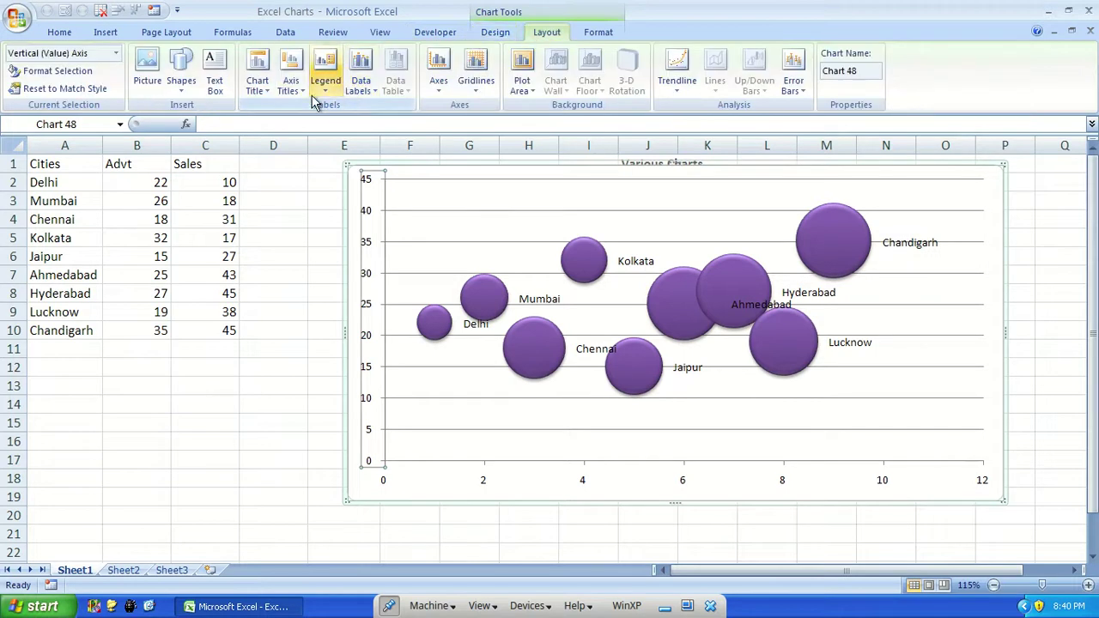
{"action": "left_click", "coordinate": [291, 86]}
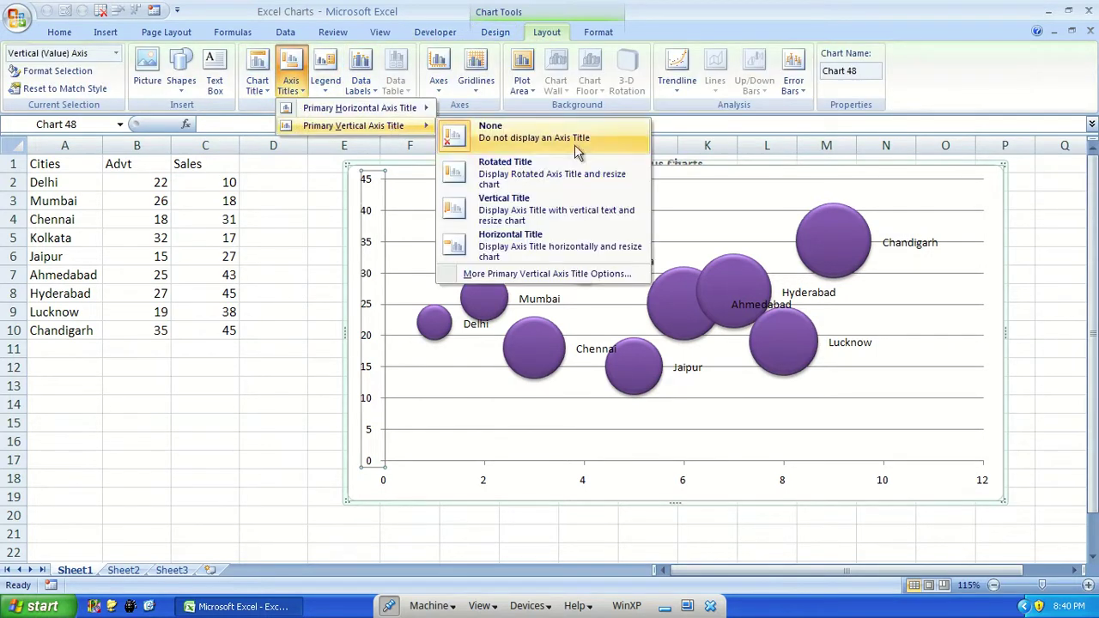
{"action": "mouse_move", "coordinate": [353, 125]}
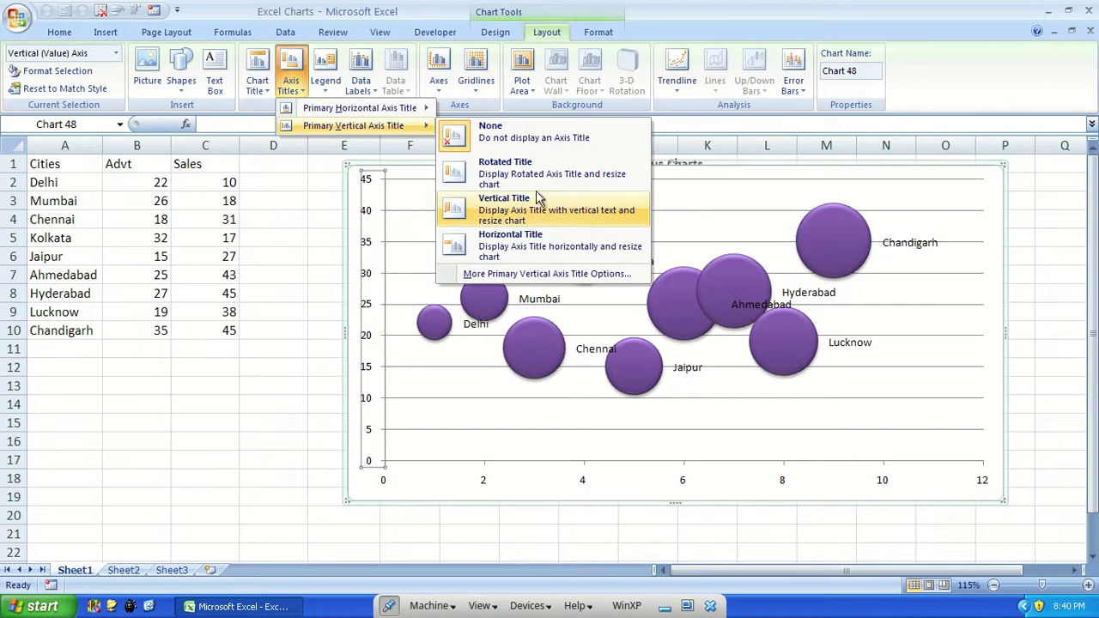
{"action": "left_click", "coordinate": [541, 174]}
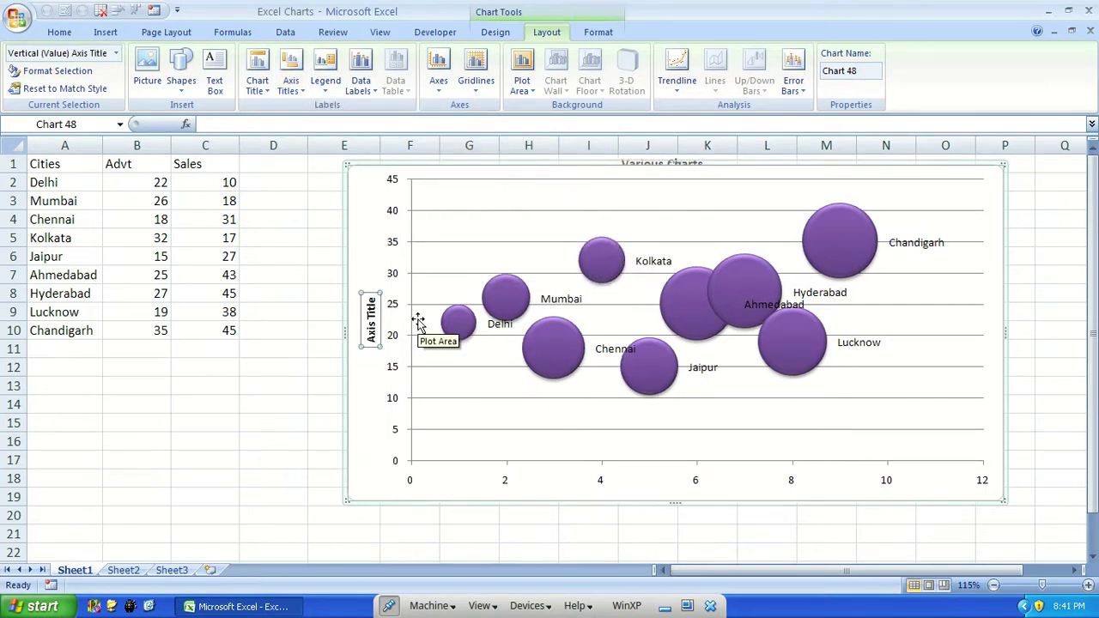
{"action": "type", "text": "Advt in Various cities"}
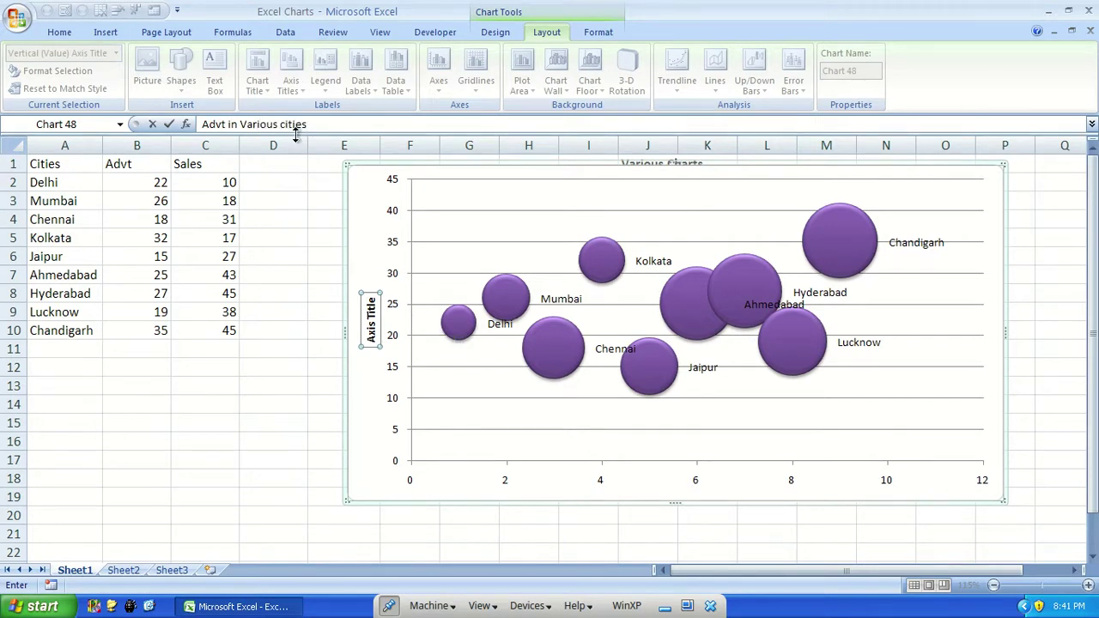
{"action": "key", "text": "Return"}
{"action": "left_click", "coordinate": [257, 425]}
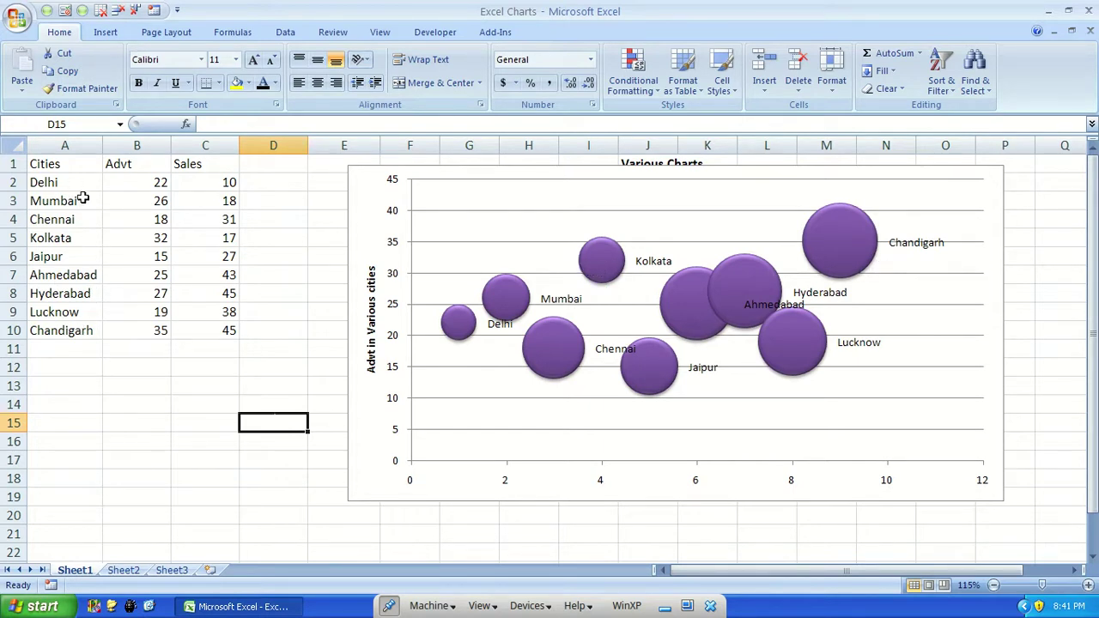
- Point out Chandigarh's Advt 35, Kolkata's Advt 32 and Kolkata's Sales 17 in the table
{"action": "left_click", "coordinate": [142, 329]}
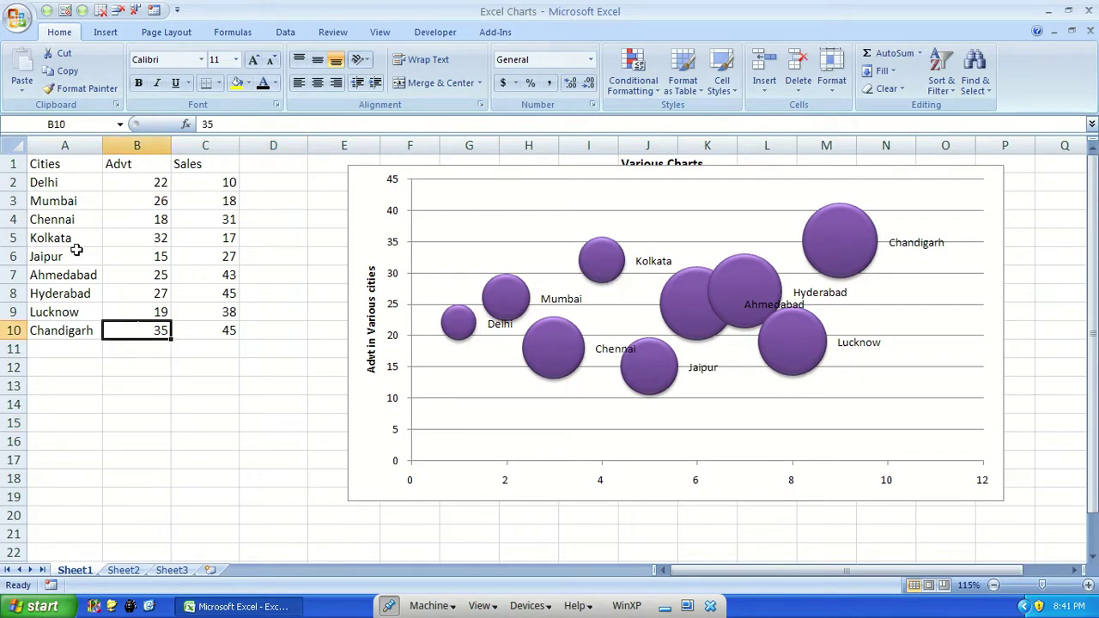
{"action": "left_click", "coordinate": [156, 239]}
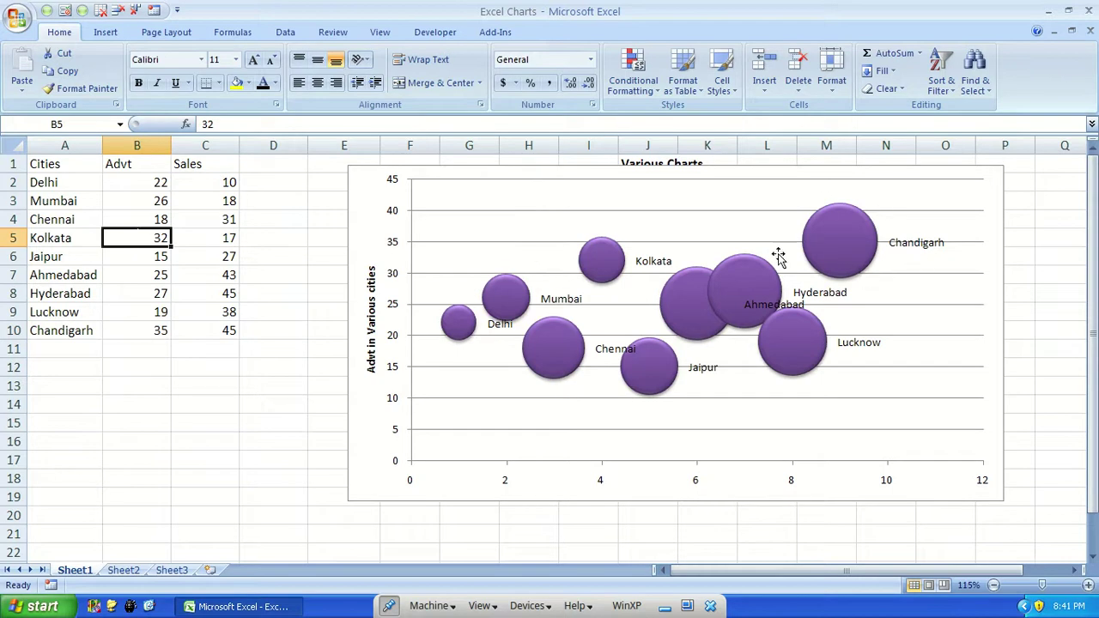
{"action": "left_click", "coordinate": [208, 240]}
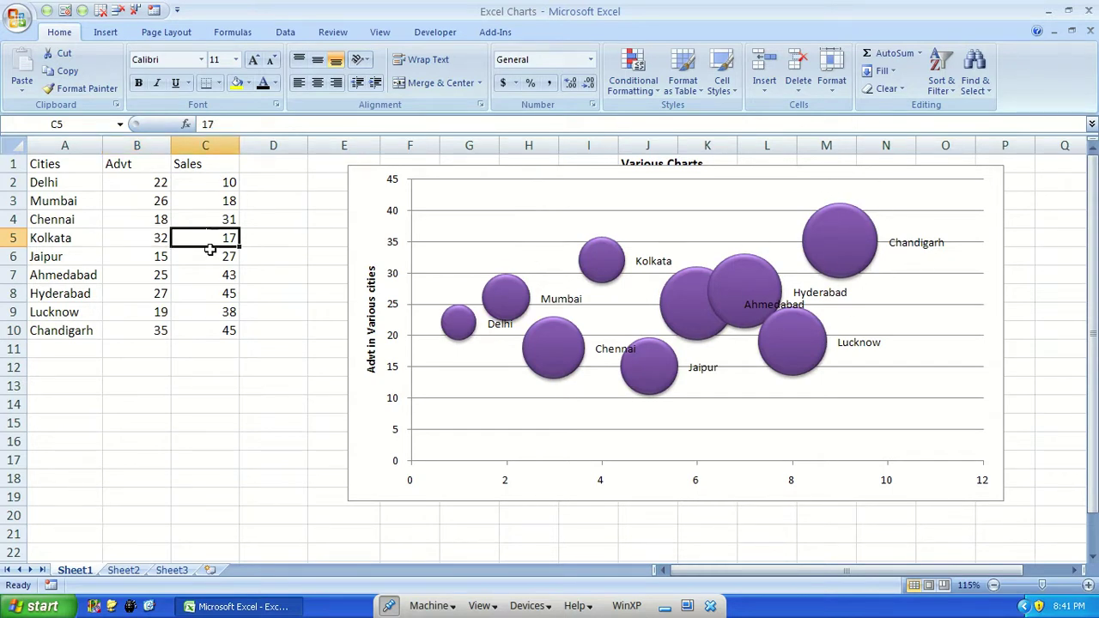
- Set the data label position to Center on the bubbles
{"action": "left_click", "coordinate": [924, 249]}
{"action": "left_click", "coordinate": [546, 32]}
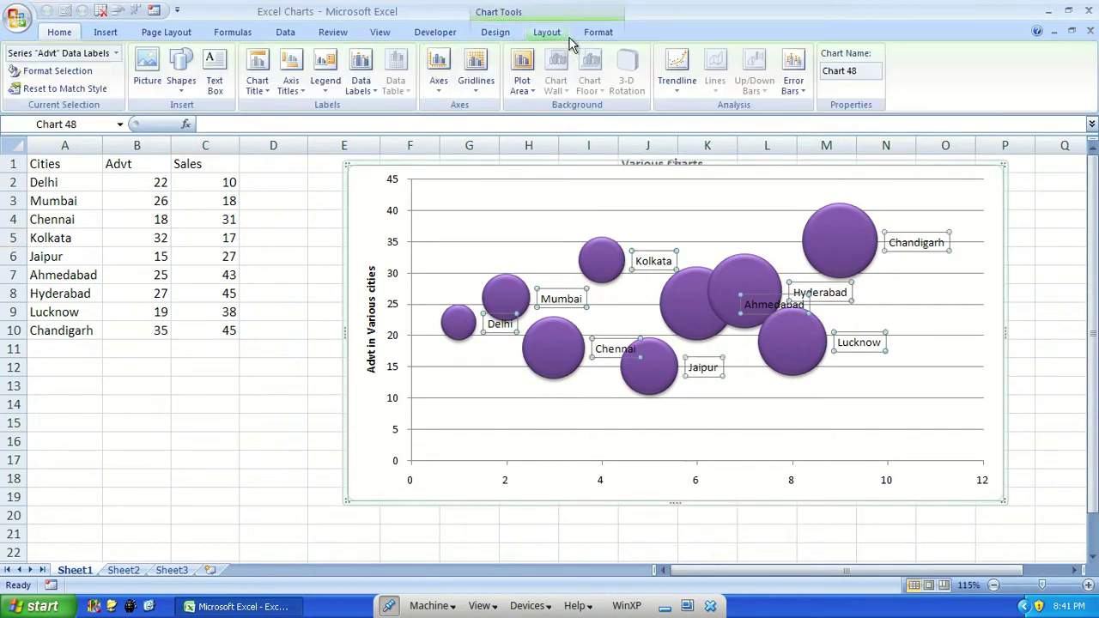
{"action": "left_click", "coordinate": [361, 73]}
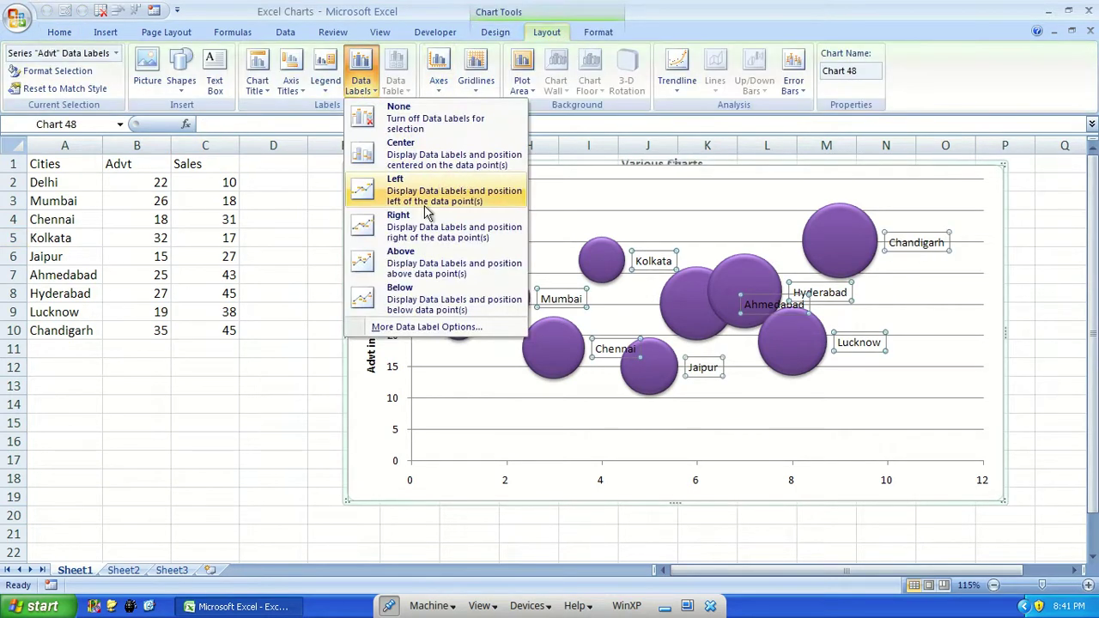
{"action": "left_click", "coordinate": [410, 148]}
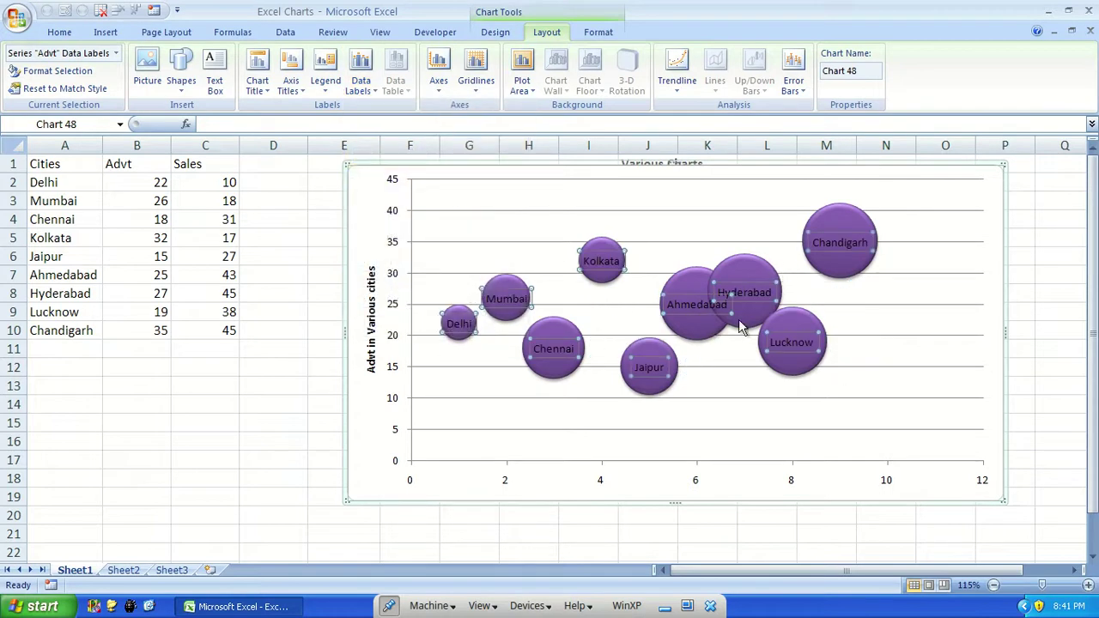
- Tick Y Value in Format Data Labels so labels read like 'Delhi, 22'
{"action": "right_click", "coordinate": [702, 305]}
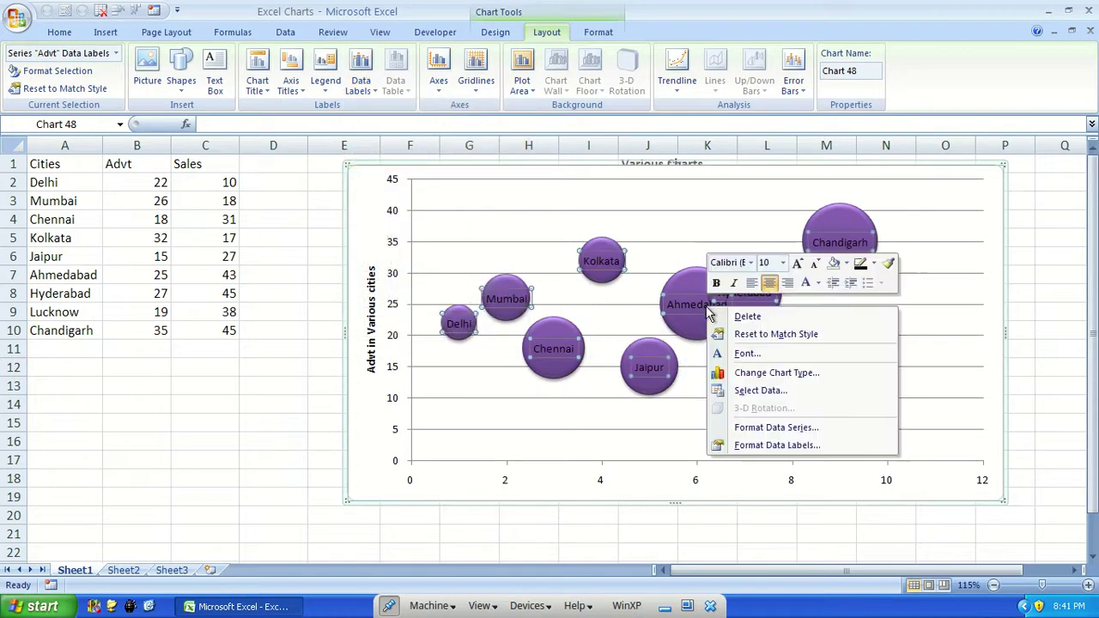
{"action": "left_click", "coordinate": [777, 444]}
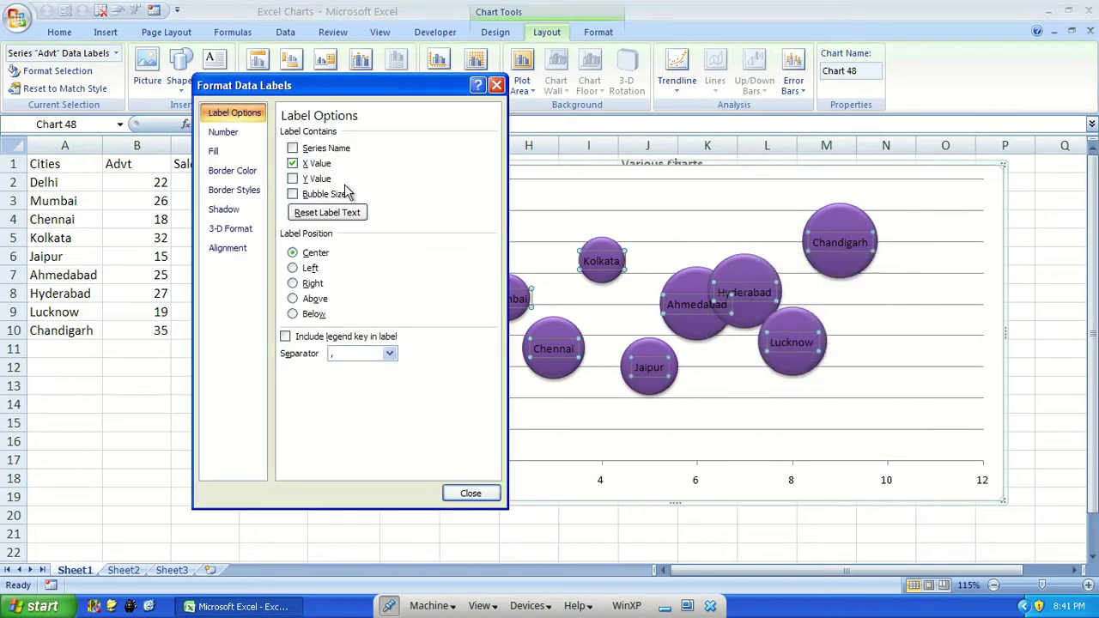
{"action": "left_click", "coordinate": [317, 180]}
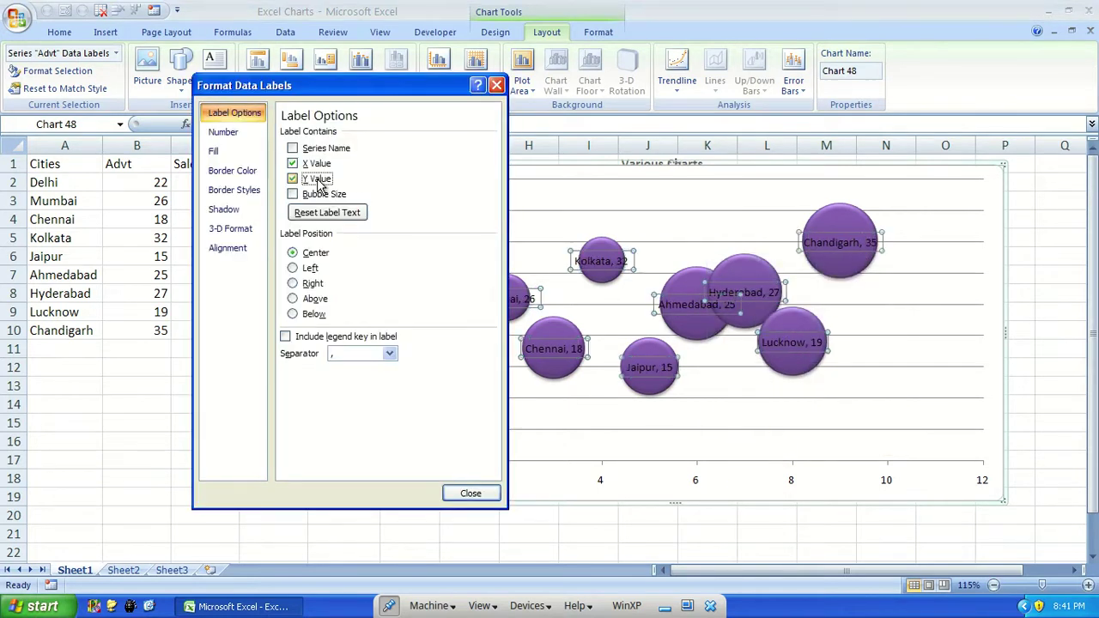
{"action": "left_click", "coordinate": [471, 492]}
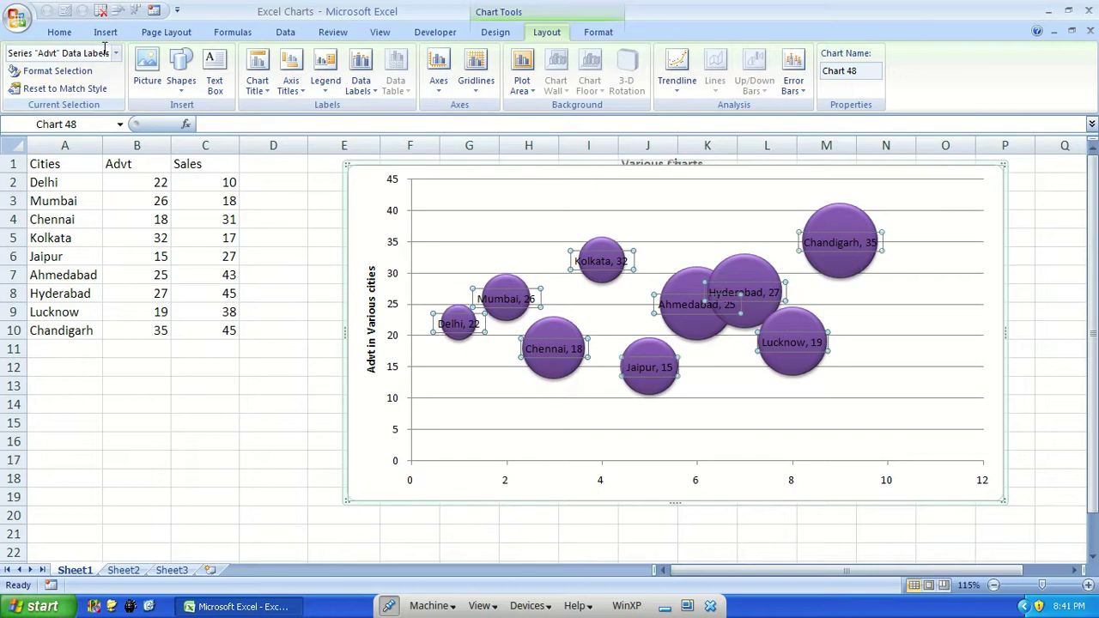
- Try white label text, then undo it to keep black labels
{"action": "left_click", "coordinate": [57, 31]}
{"action": "left_click", "coordinate": [264, 86]}
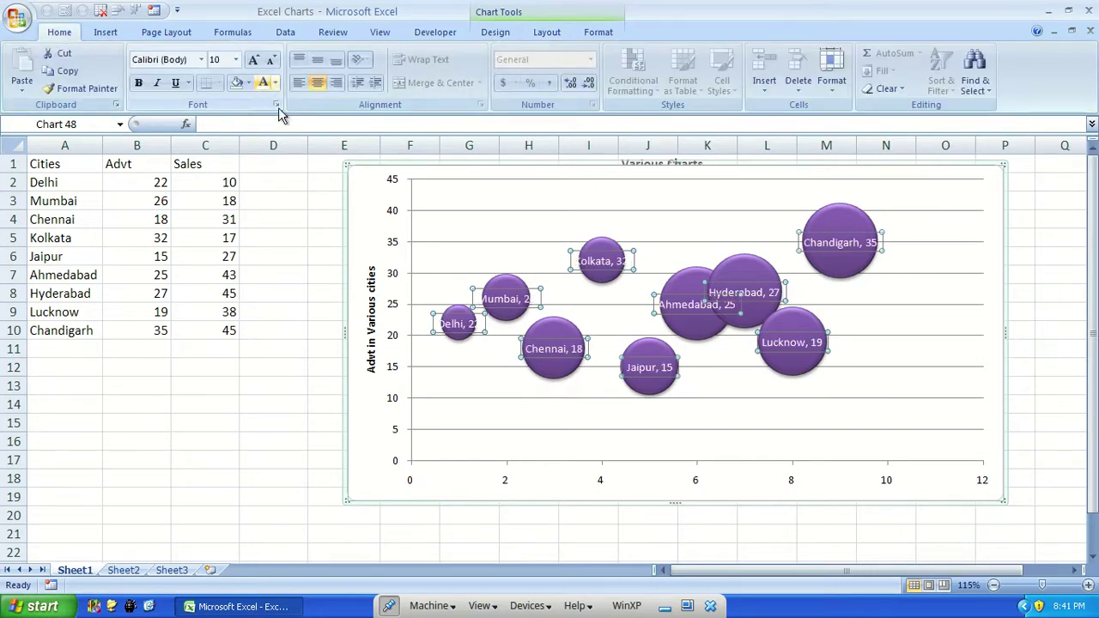
{"action": "left_click", "coordinate": [206, 427]}
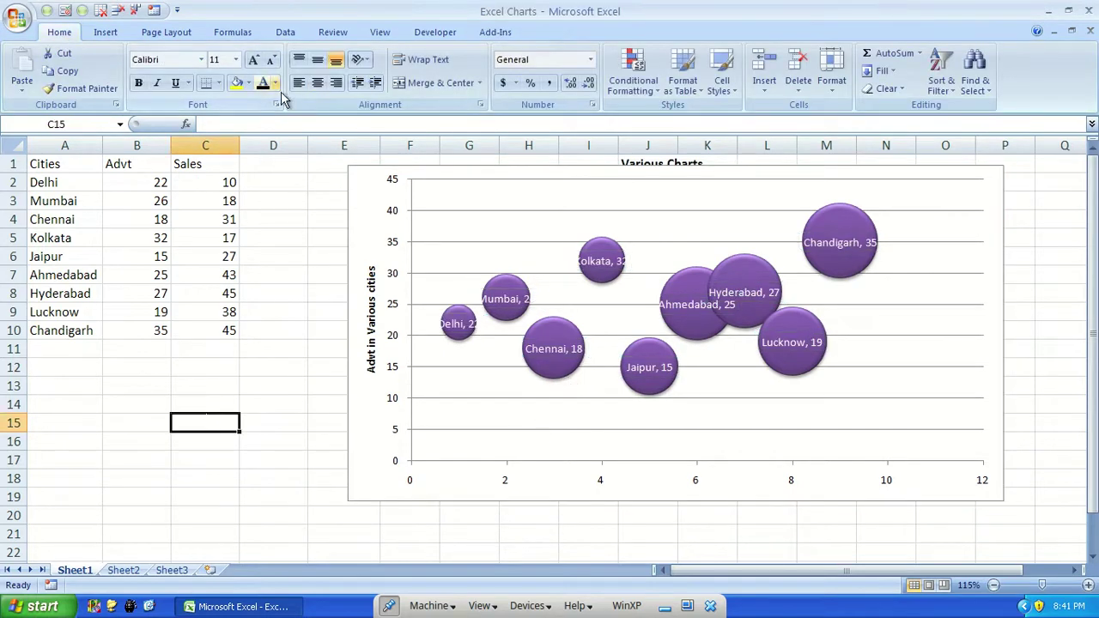
{"action": "key", "text": "ctrl+z"}
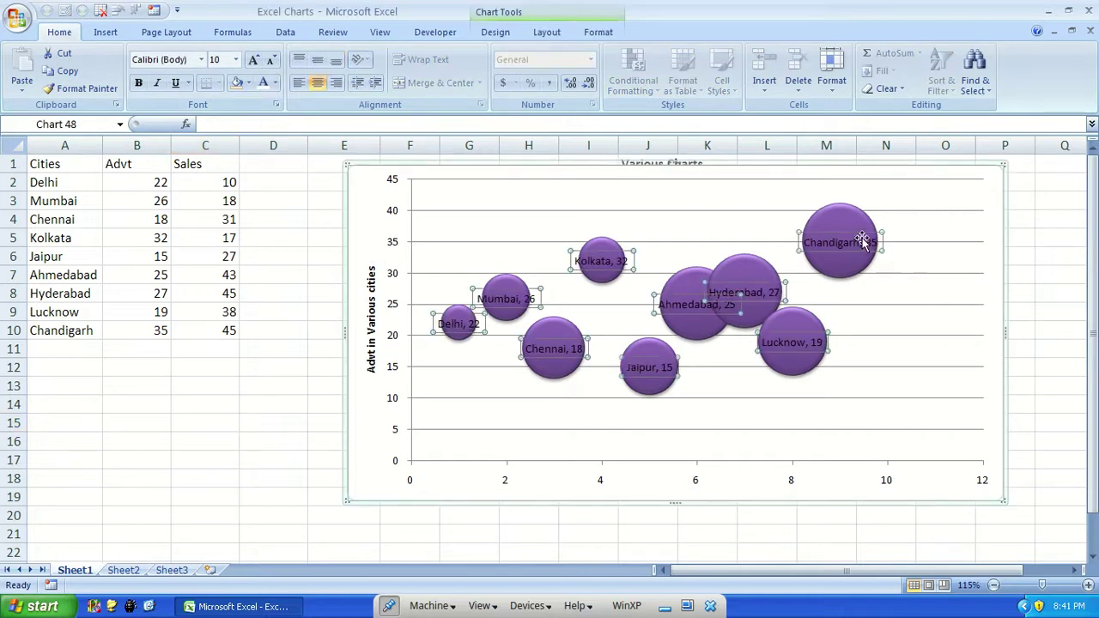
- Apply the teal 3D bubble style from the Chart Styles gallery
{"action": "left_click", "coordinate": [841, 220]}
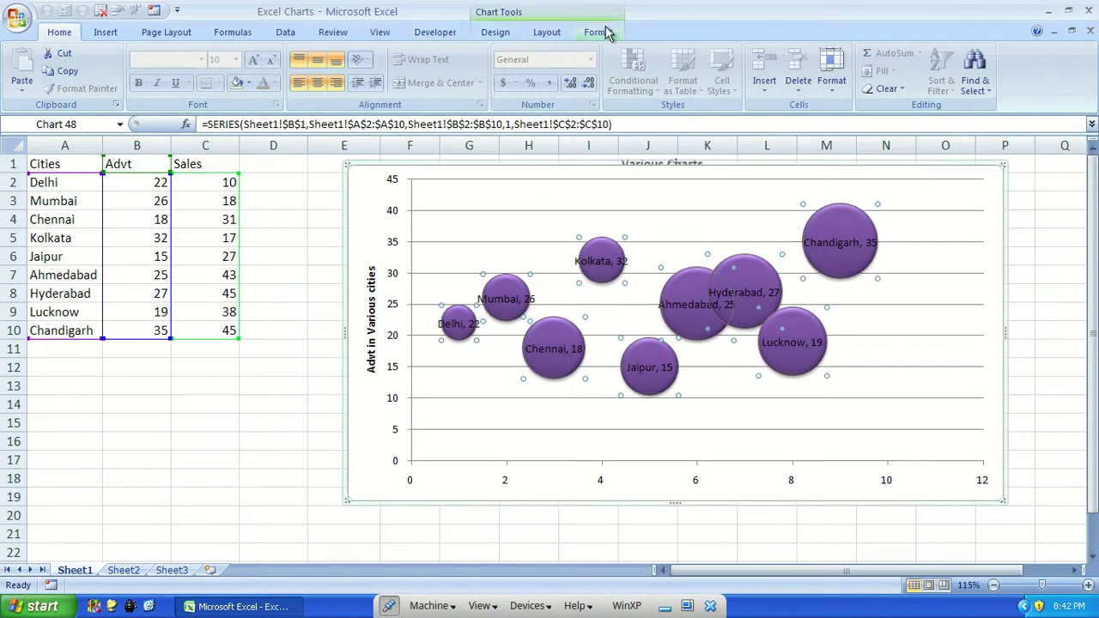
{"action": "left_click", "coordinate": [601, 35]}
{"action": "left_click", "coordinate": [494, 35]}
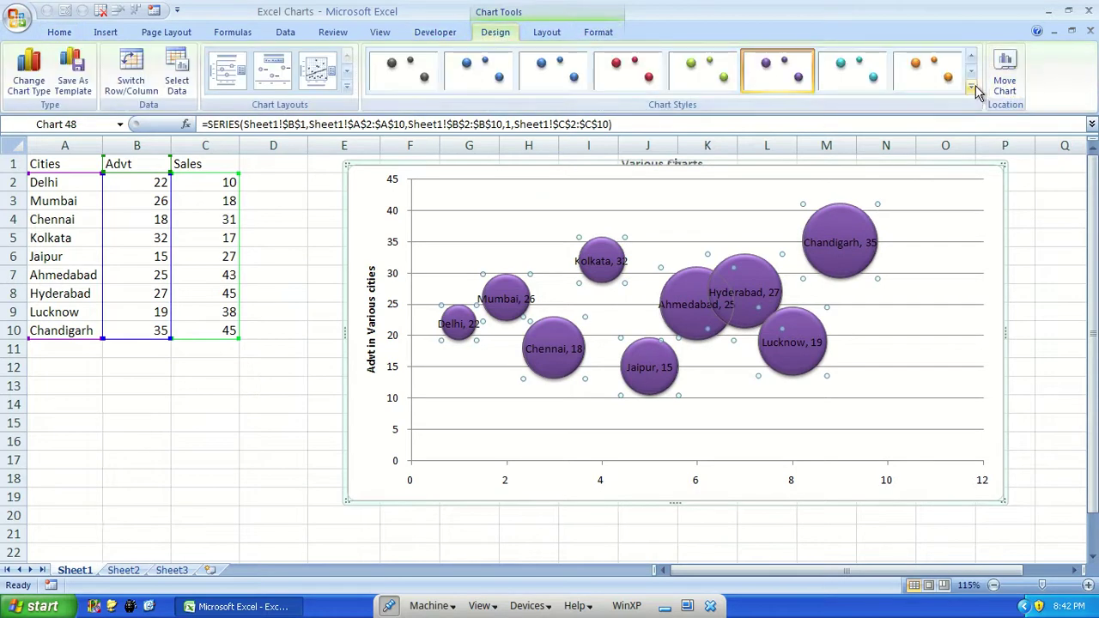
{"action": "left_click", "coordinate": [971, 87]}
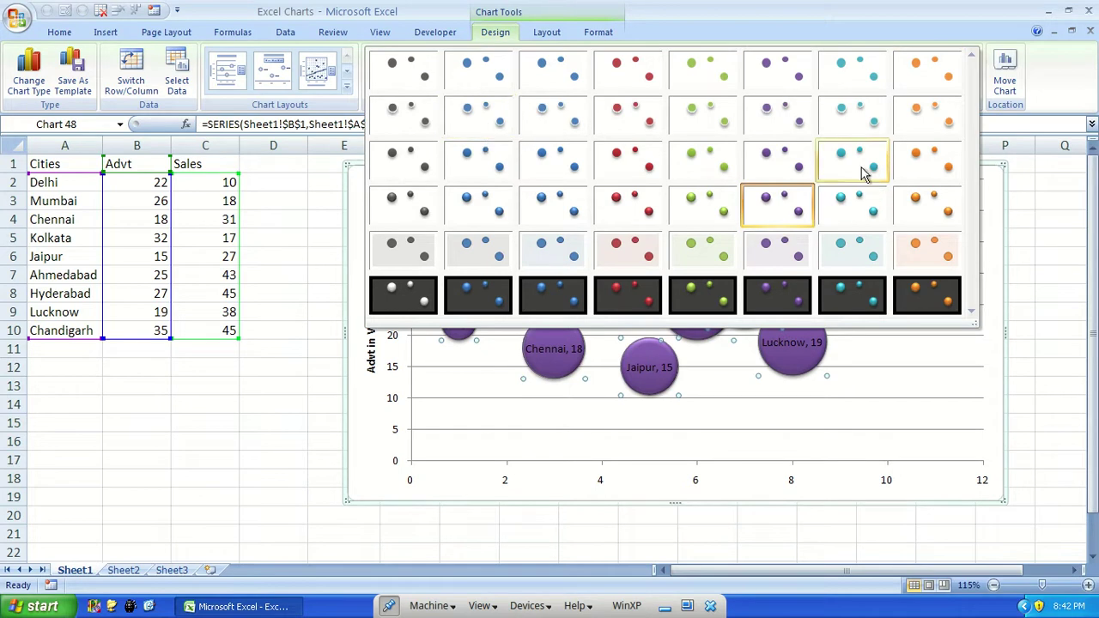
{"action": "left_click", "coordinate": [858, 199]}
{"action": "left_click", "coordinate": [326, 386]}
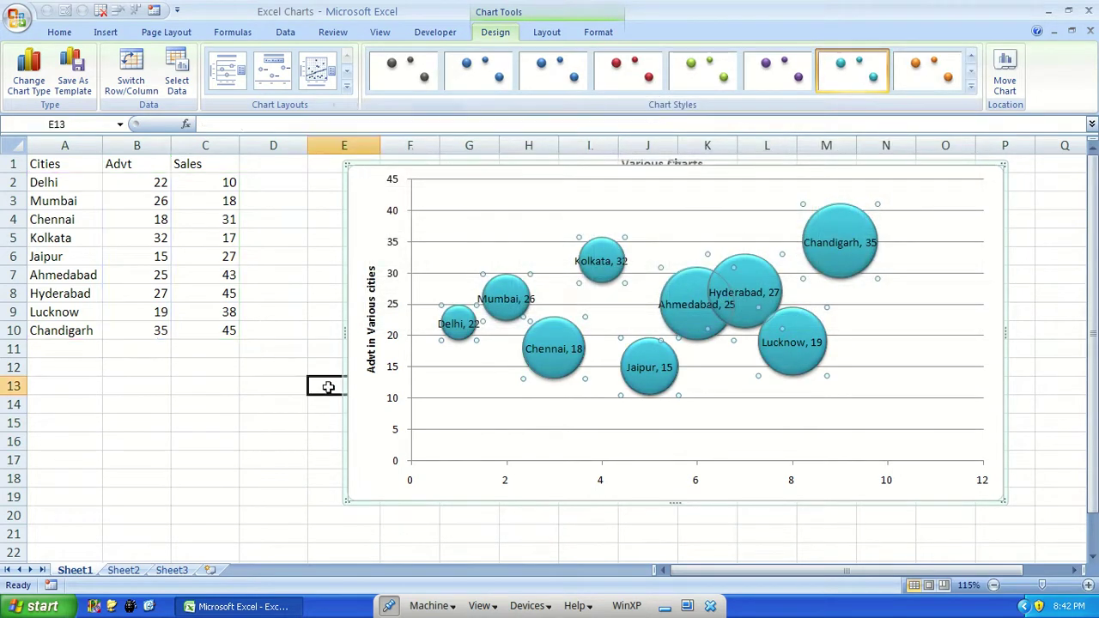
{"action": "left_click", "coordinate": [847, 251]}
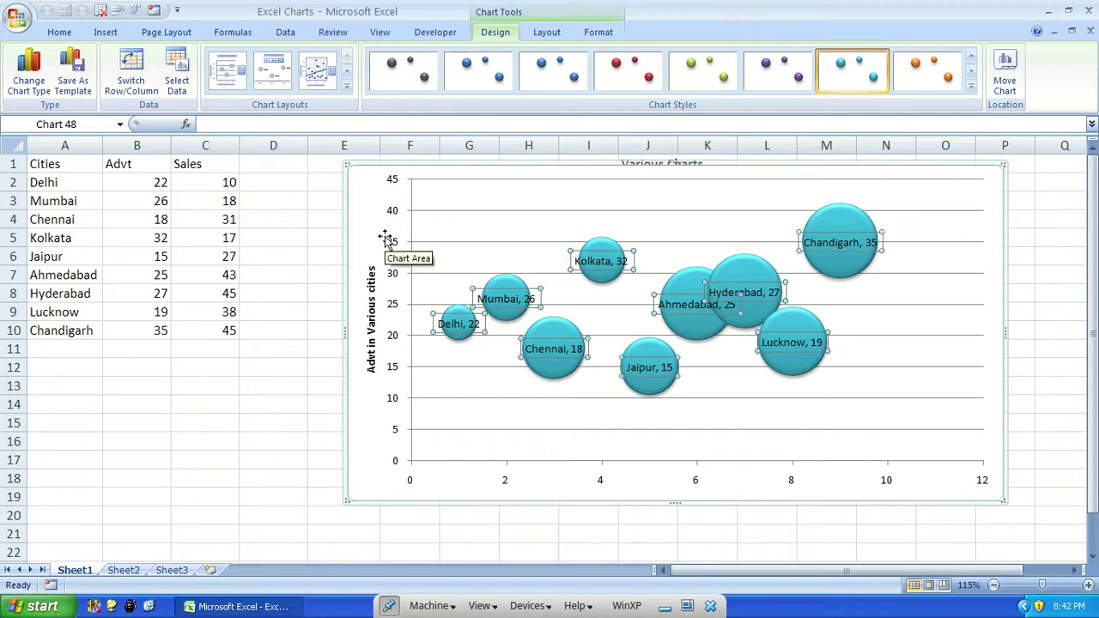
- Switch label values from Y Value to Bubble Size, e.g. 'Delhi, 10'
{"action": "right_click", "coordinate": [853, 246]}
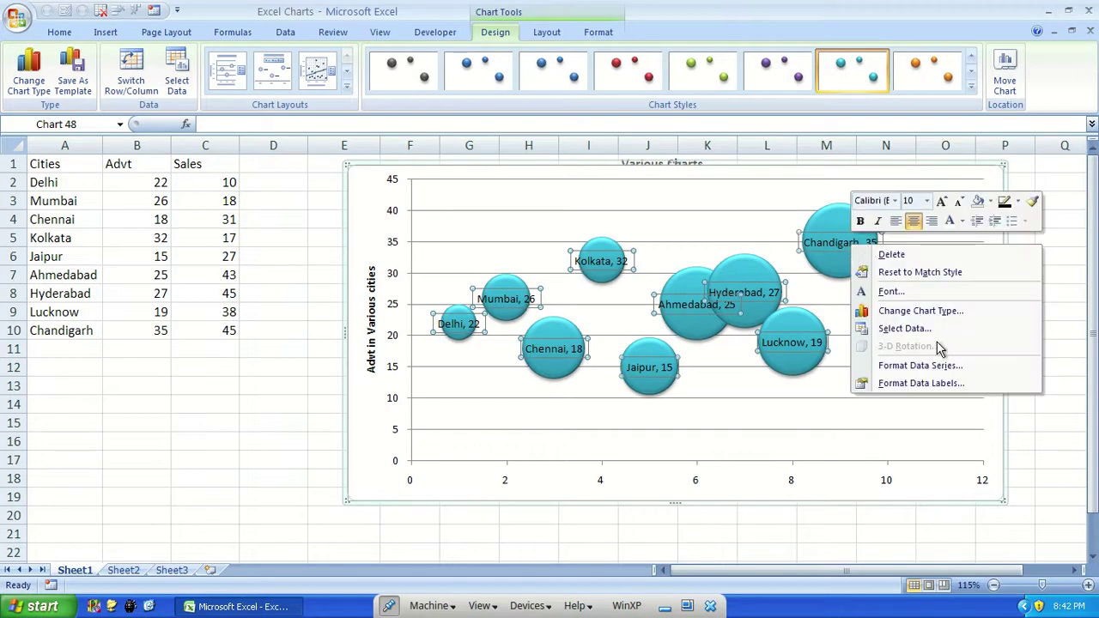
{"action": "left_click", "coordinate": [923, 383]}
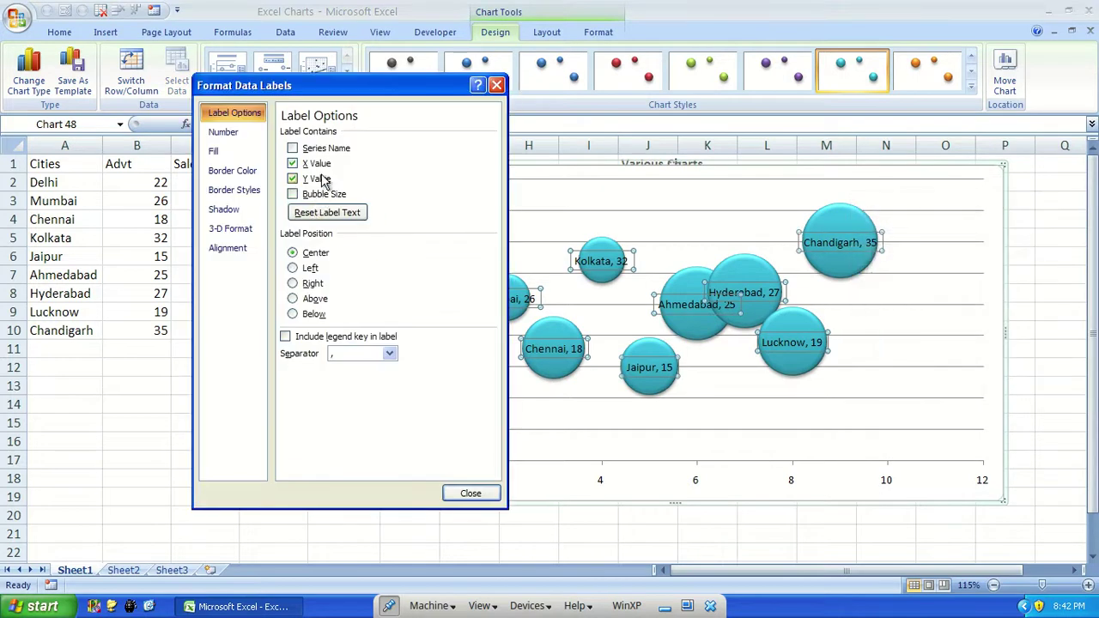
{"action": "left_click", "coordinate": [320, 194]}
{"action": "left_click", "coordinate": [318, 179]}
{"action": "left_click", "coordinate": [471, 494]}
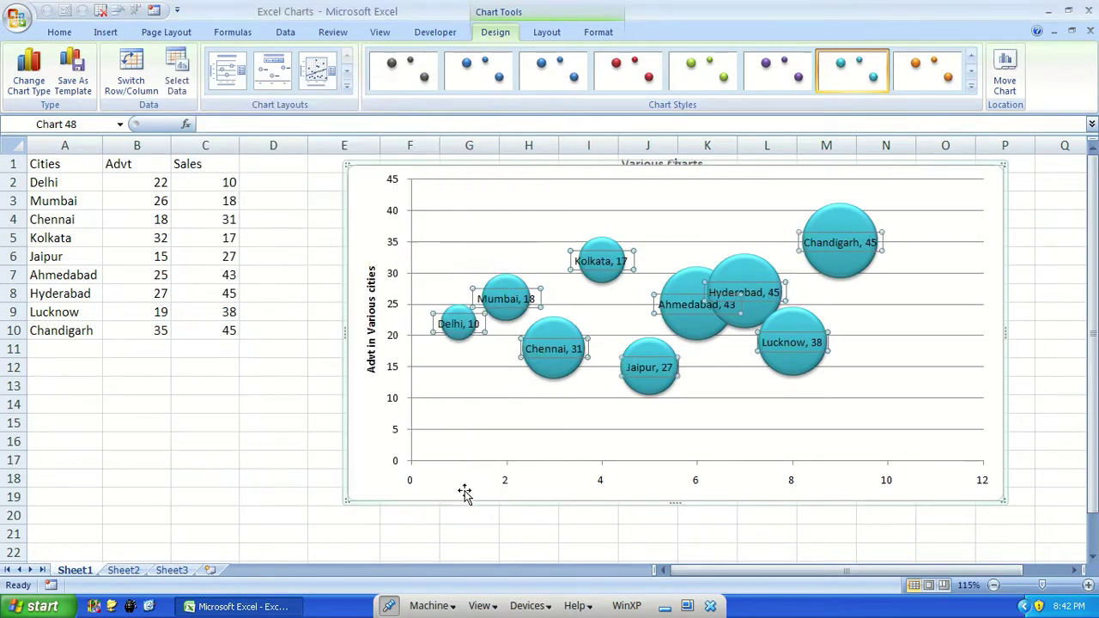
{"action": "left_click", "coordinate": [318, 479]}
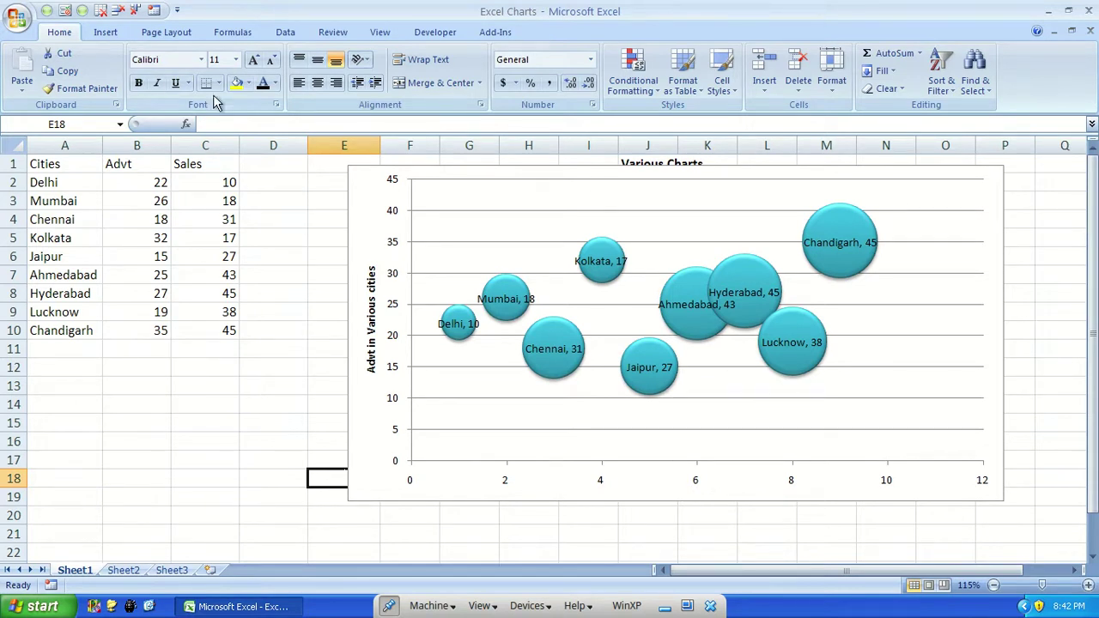
- Change the bubble chart into a column chart
{"action": "left_click", "coordinate": [376, 209]}
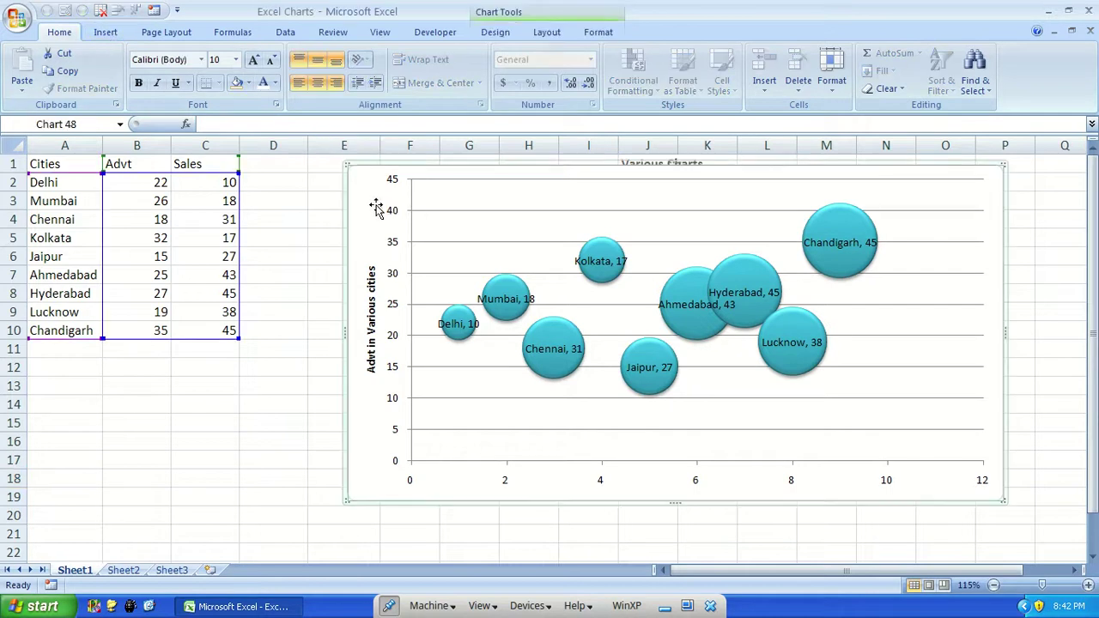
{"action": "left_click", "coordinate": [495, 32]}
{"action": "left_click", "coordinate": [29, 73]}
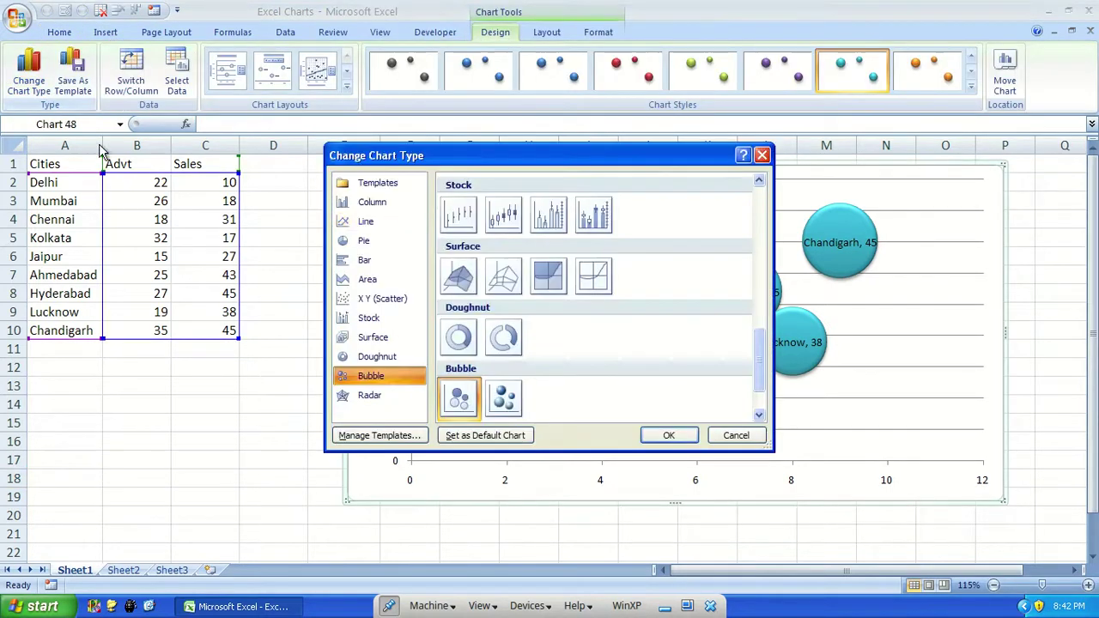
{"action": "left_click", "coordinate": [378, 202]}
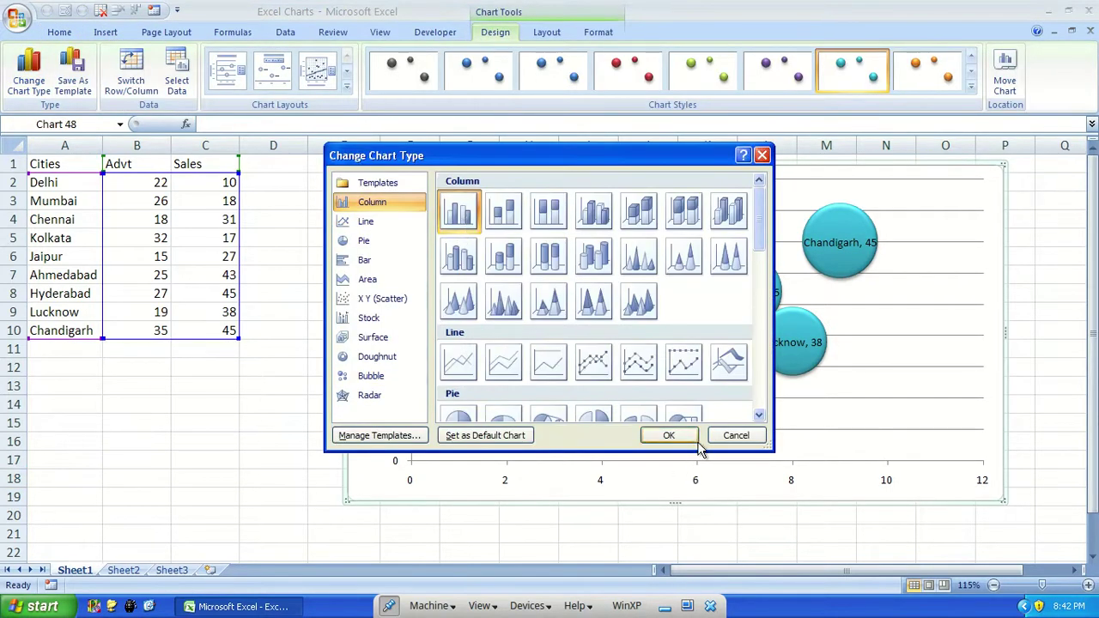
{"action": "left_click", "coordinate": [669, 435]}
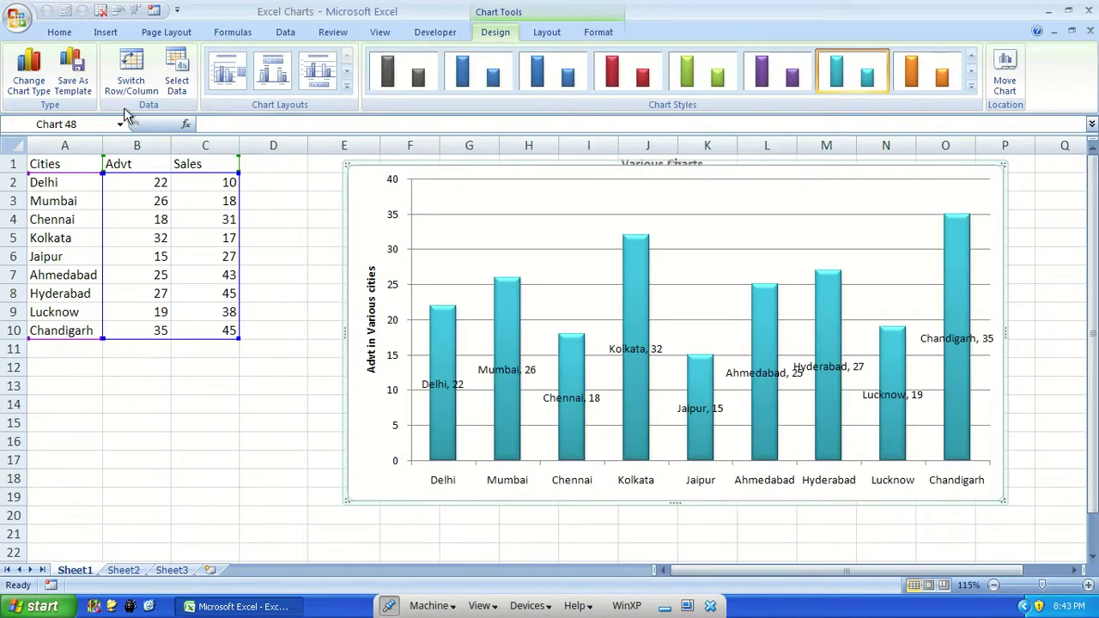
- Change the chart to Bubble with a 3-D effect
{"action": "left_click", "coordinate": [29, 73]}
{"action": "left_click", "coordinate": [373, 395]}
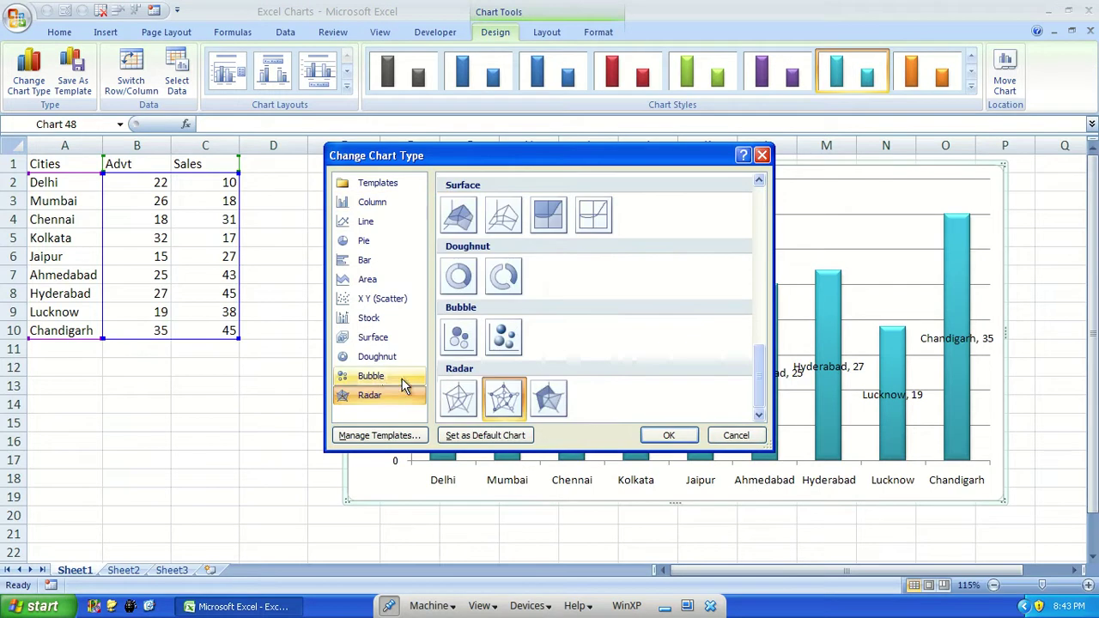
{"action": "left_click", "coordinate": [382, 376]}
{"action": "left_click", "coordinate": [505, 337]}
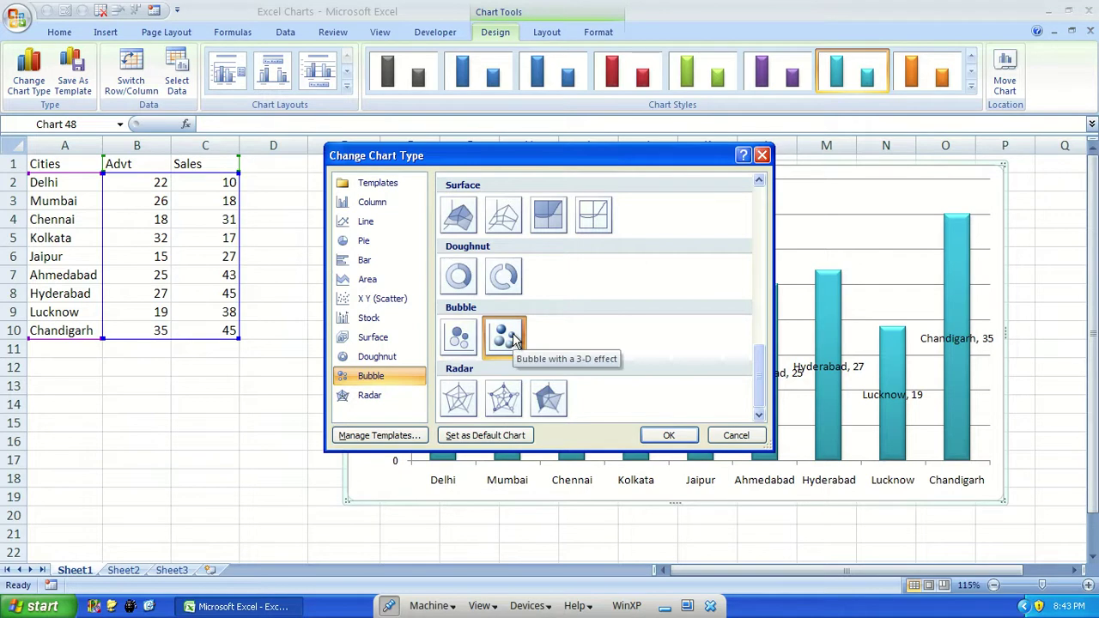
{"action": "left_click", "coordinate": [657, 435]}
{"action": "left_click", "coordinate": [241, 469]}
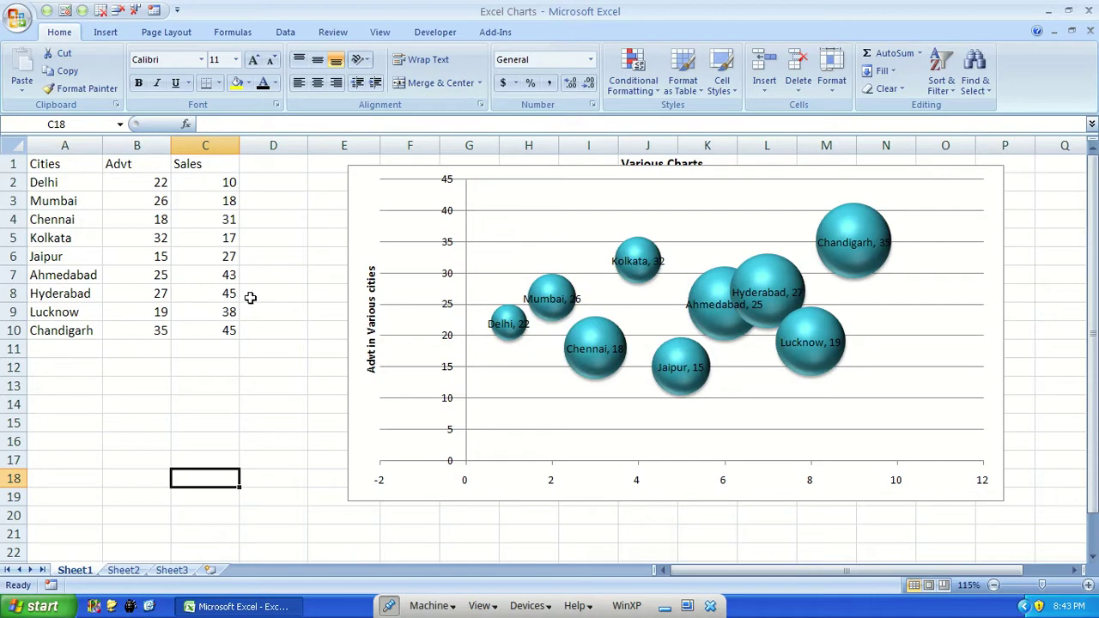
- Delete the bubble chart and clear the values in the Sales column
{"action": "left_click", "coordinate": [373, 407]}
{"action": "key", "text": "Delete"}
{"action": "key", "text": "ctrl+Up"}
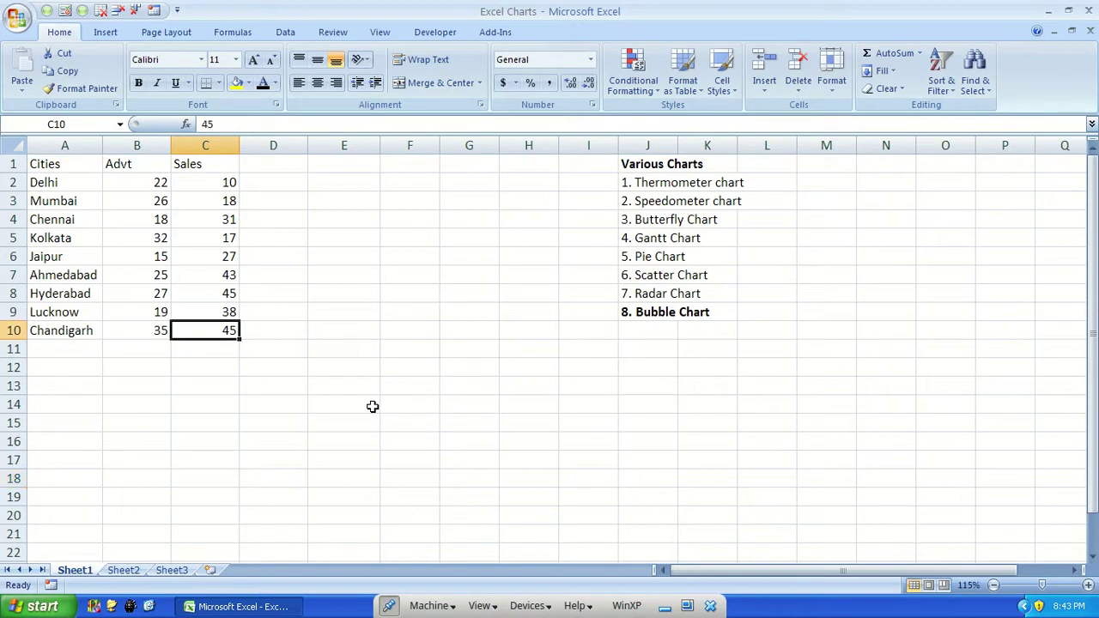
{"action": "key", "text": "ctrl+shift+Up"}
{"action": "key", "text": "Delete"}
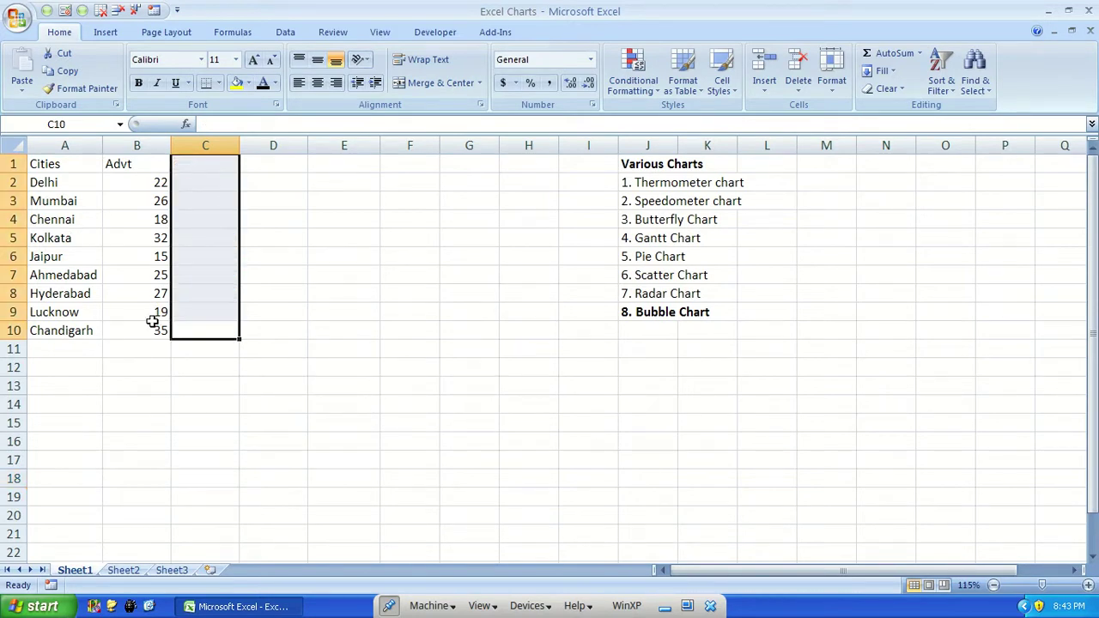
- Insert a plain bubble chart from the Cities and Advt columns
{"action": "left_click_drag", "start_coordinate": [149, 331], "coordinate": [96, 170]}
{"action": "left_click", "coordinate": [96, 170]}
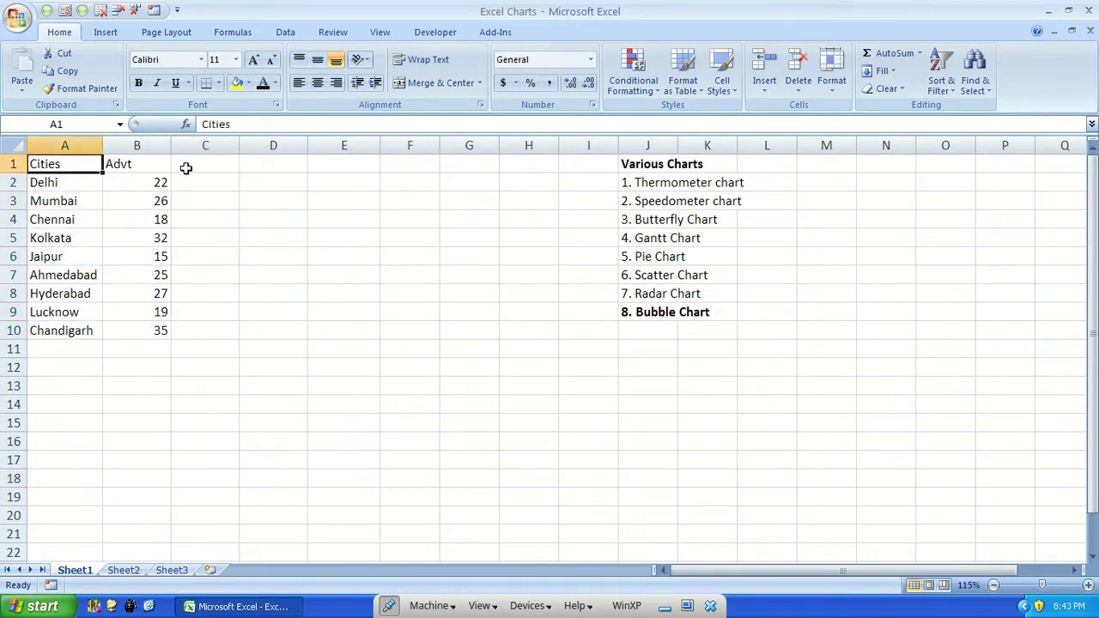
{"action": "key", "text": "ctrl+shift+Down"}
{"action": "key", "text": "shift+Right"}
{"action": "left_click", "coordinate": [107, 32]}
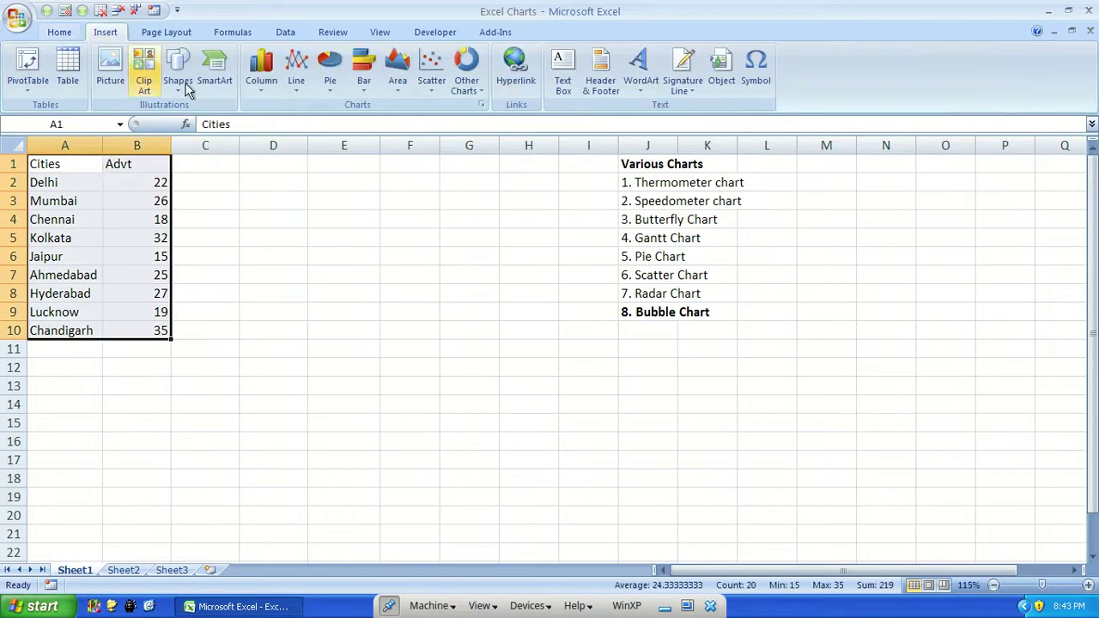
{"action": "left_click", "coordinate": [466, 77]}
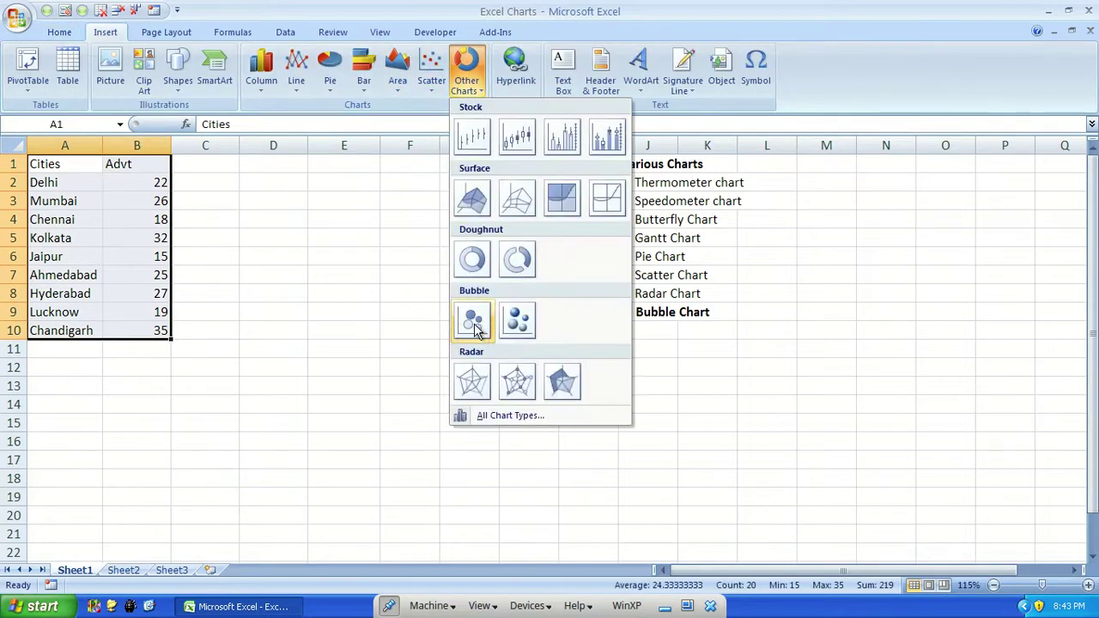
{"action": "left_click", "coordinate": [473, 322]}
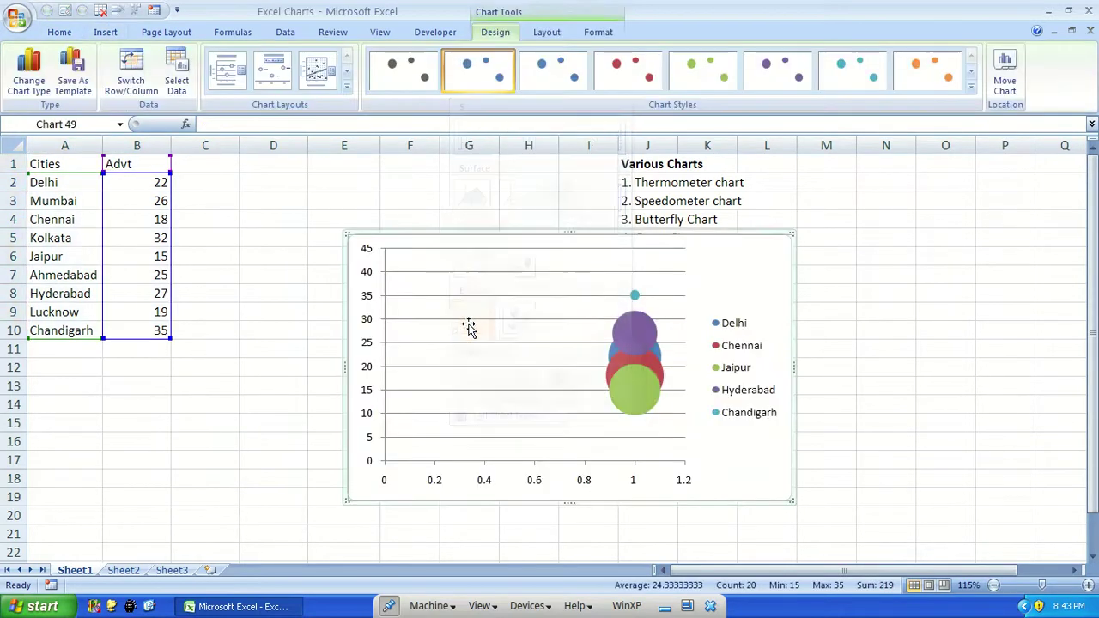
- Switch rows and columns, remove the legend, and apply the glossy red bubble style
{"action": "left_click", "coordinate": [132, 79]}
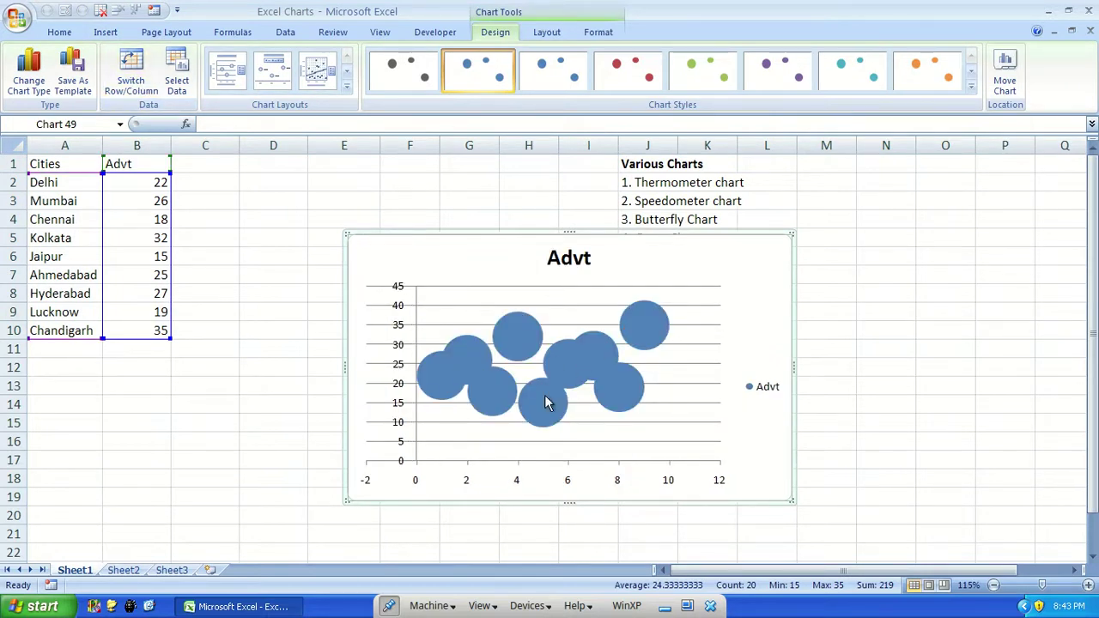
{"action": "left_click", "coordinate": [775, 396]}
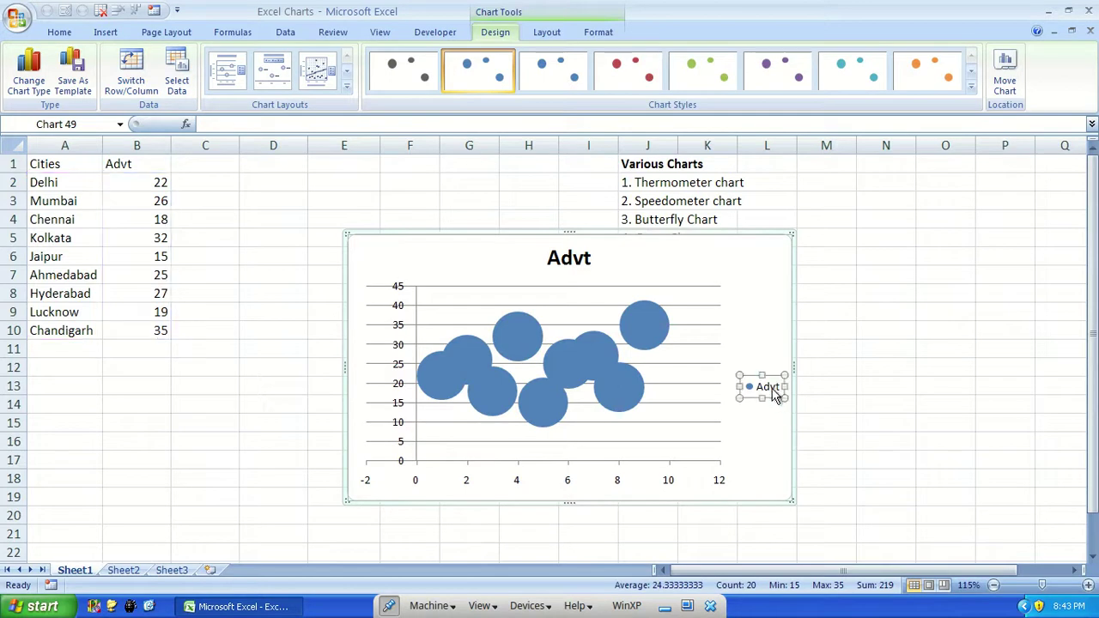
{"action": "key", "text": "Delete"}
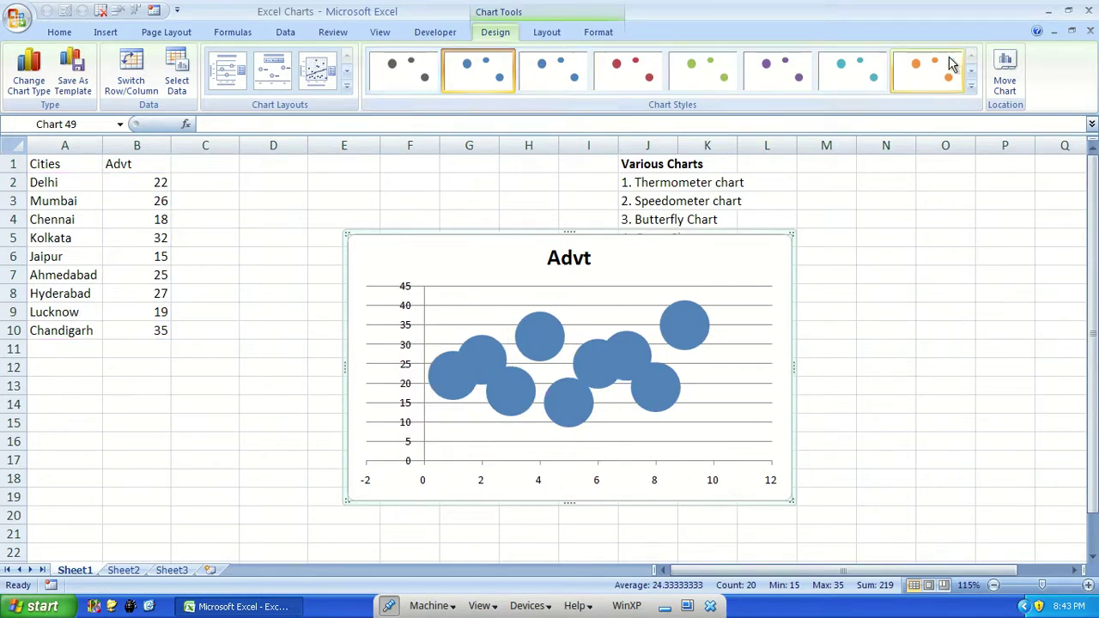
{"action": "left_click", "coordinate": [970, 88]}
{"action": "left_click", "coordinate": [634, 206]}
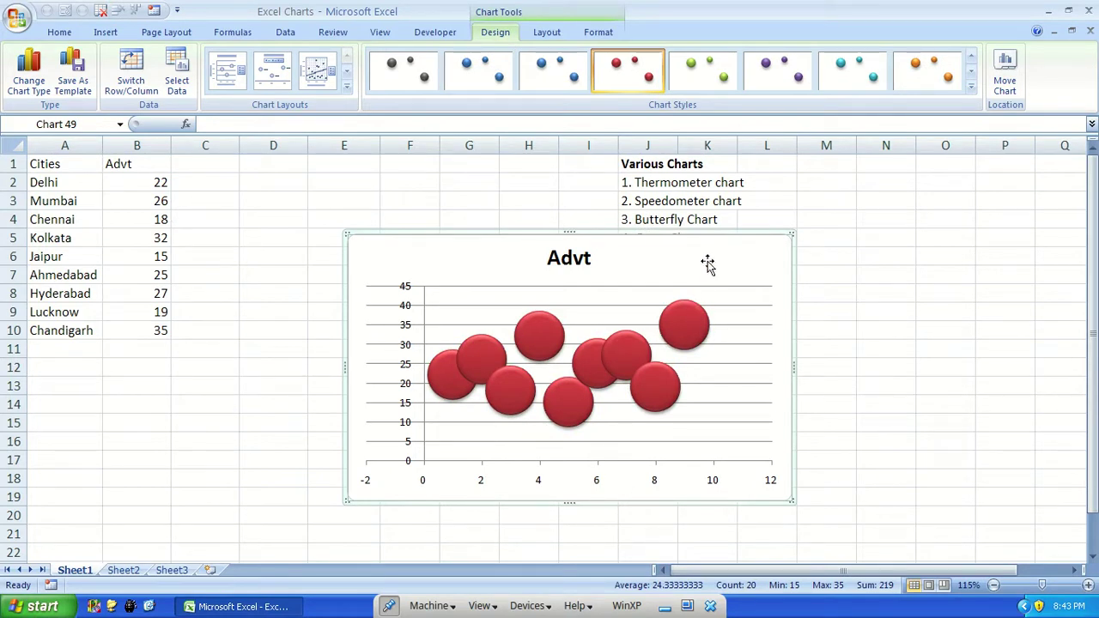
- Undo the recent changes until only the Cities, Advt and Sales data remains
{"action": "key", "text": "Delete"}
{"action": "key", "text": "alt+F1"}
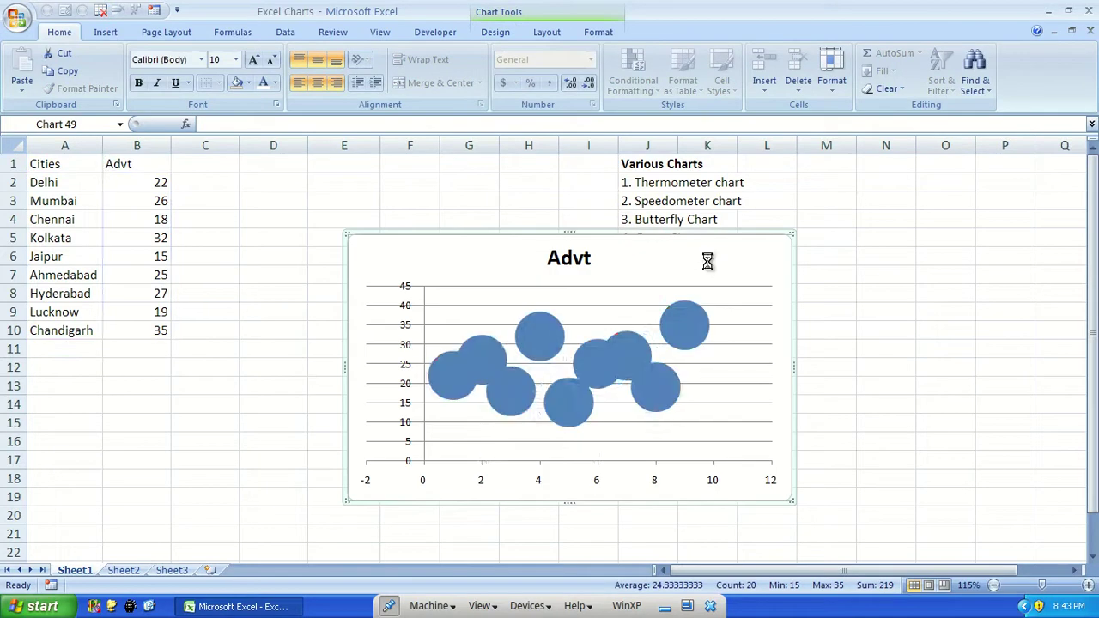
{"action": "key", "text": "ctrl+z"}
{"action": "key", "text": "ctrl+z"}
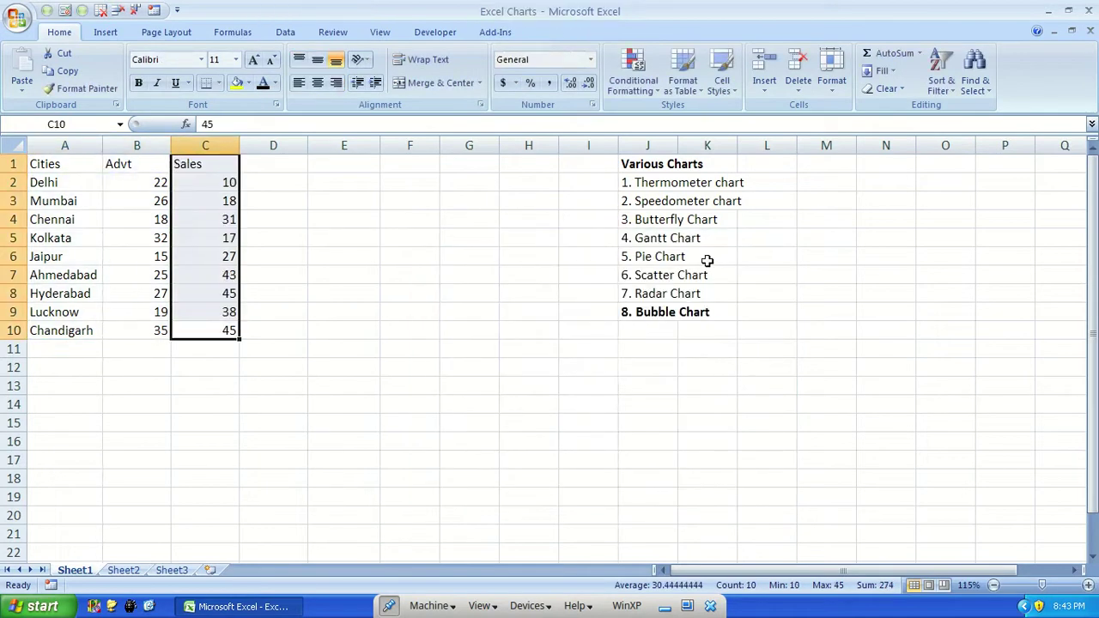
{"action": "key", "text": "Left"}
{"action": "key", "text": "Left"}
{"action": "key", "text": "ctrl+shift+Up"}
{"action": "key", "text": "ctrl+shift+Right"}
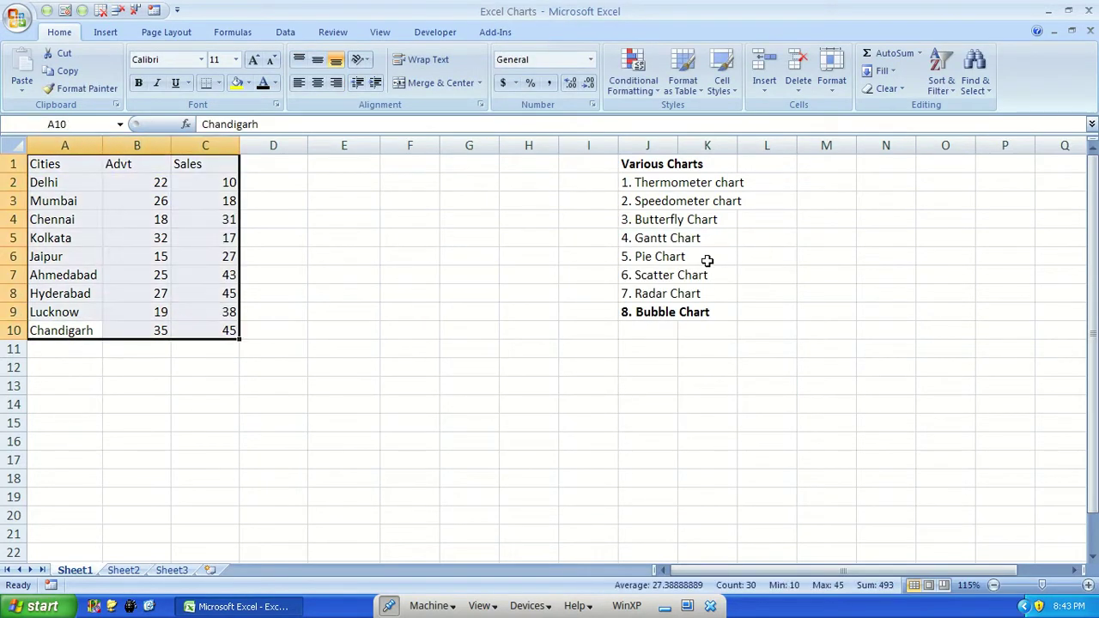
{"action": "left_click", "coordinate": [105, 31]}
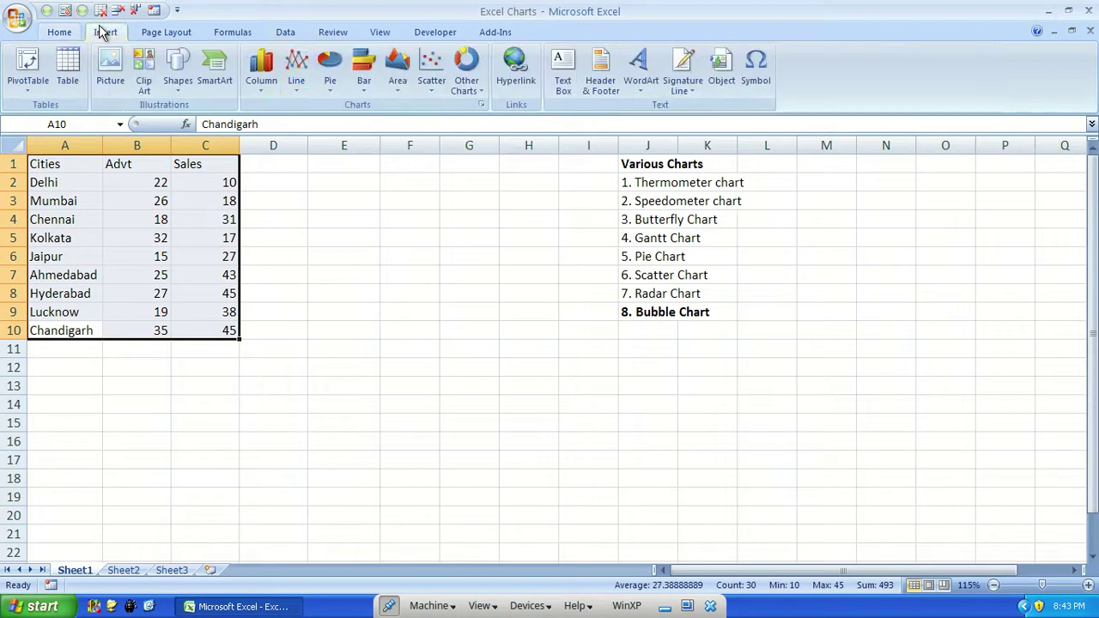
{"action": "left_click", "coordinate": [467, 73]}
{"action": "left_click", "coordinate": [517, 319]}
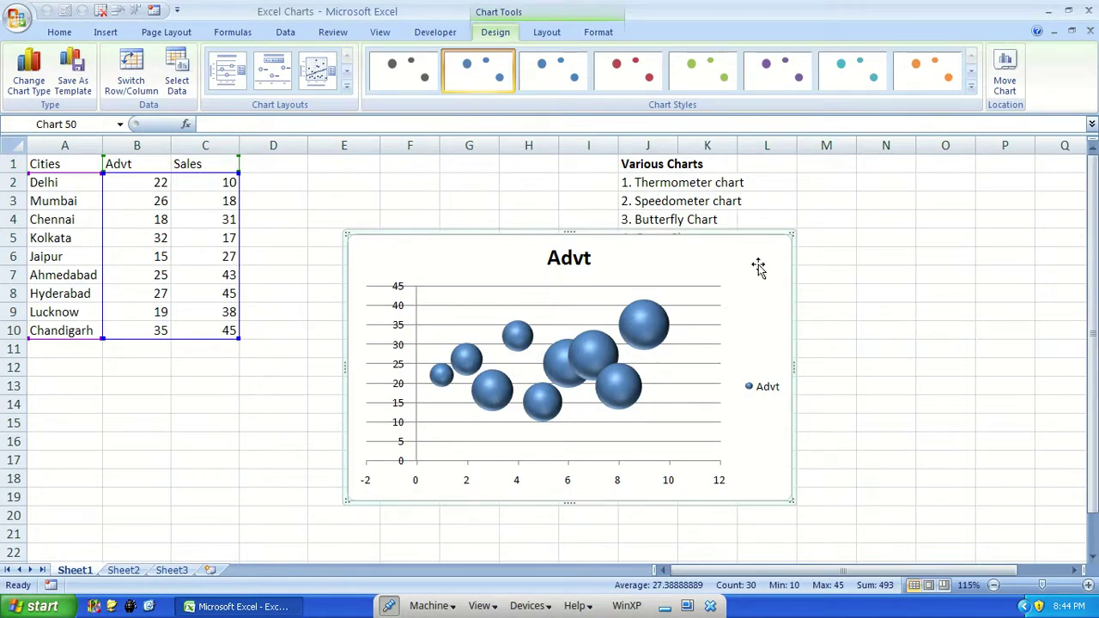
{"action": "key", "text": "Delete"}
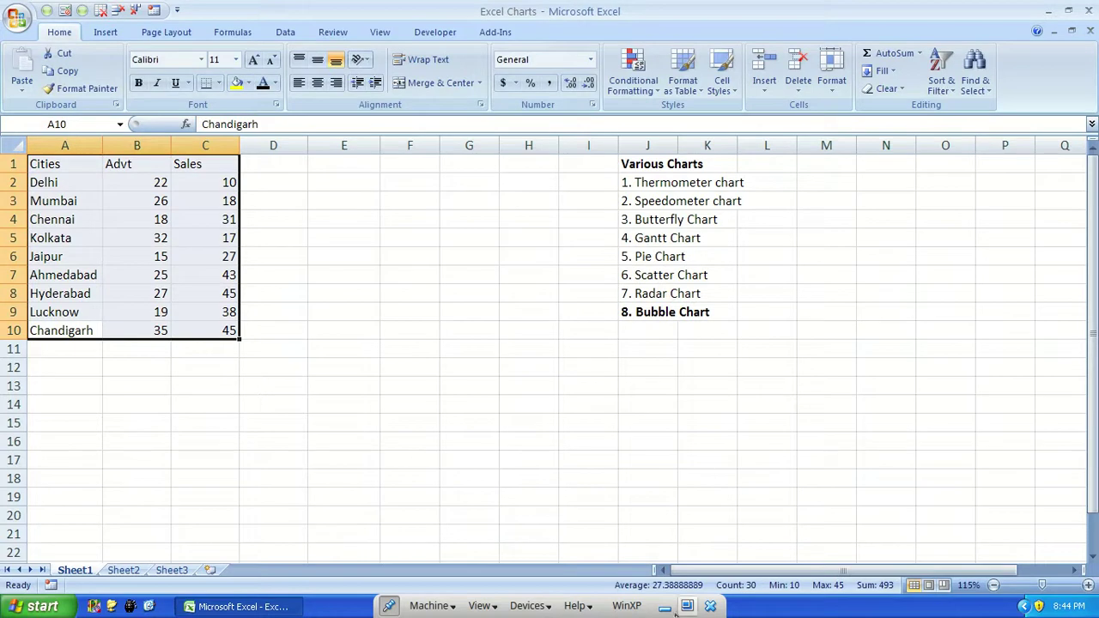